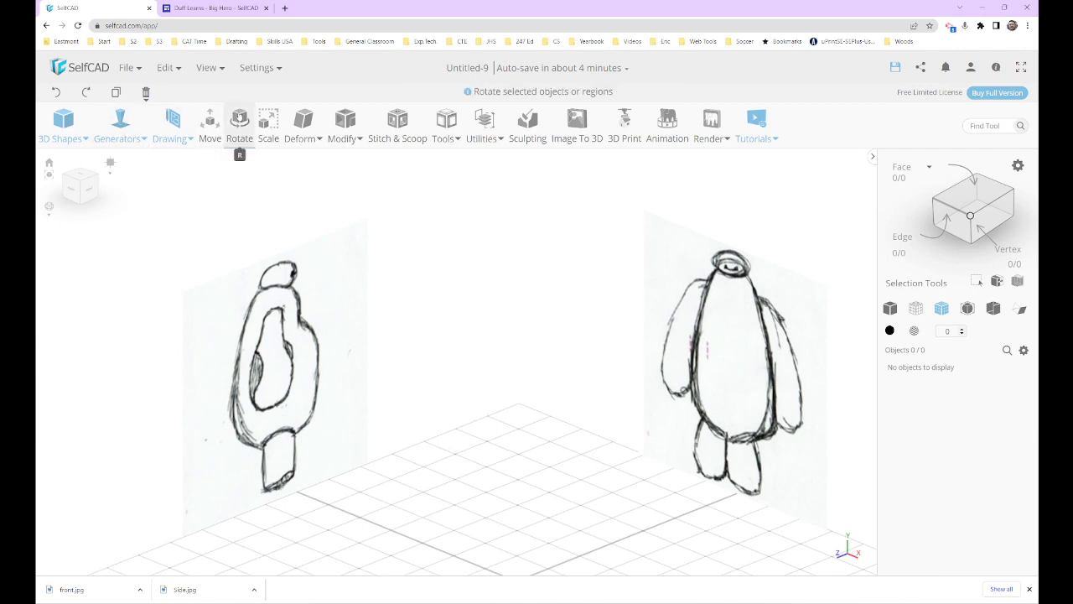
- Create a 100 × 100 × 100 cube at the origin with one segment in each direction
click(63, 122)
click(81, 164)
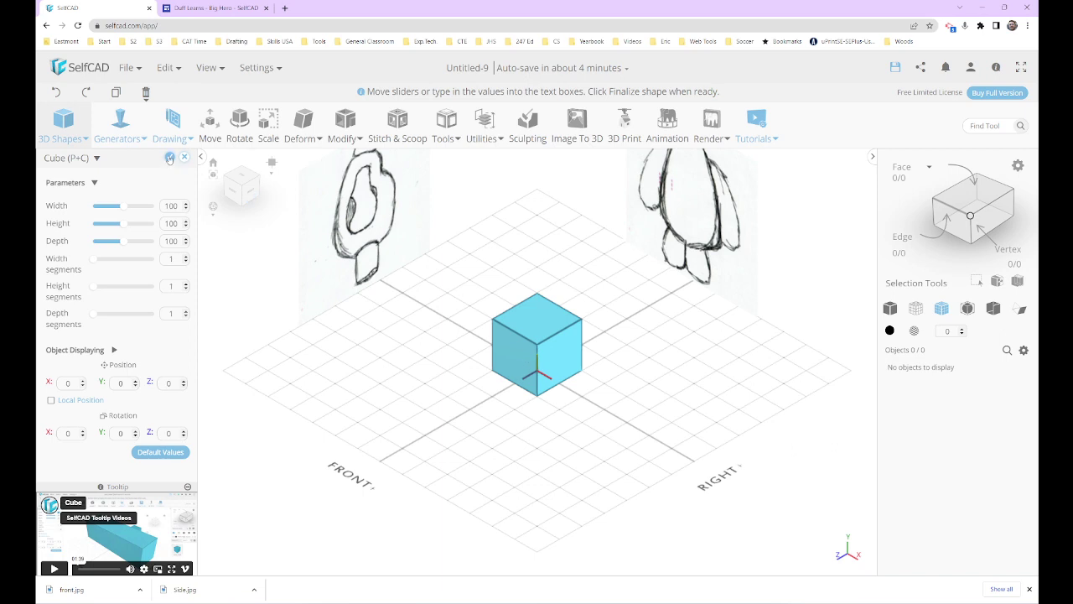
click(169, 157)
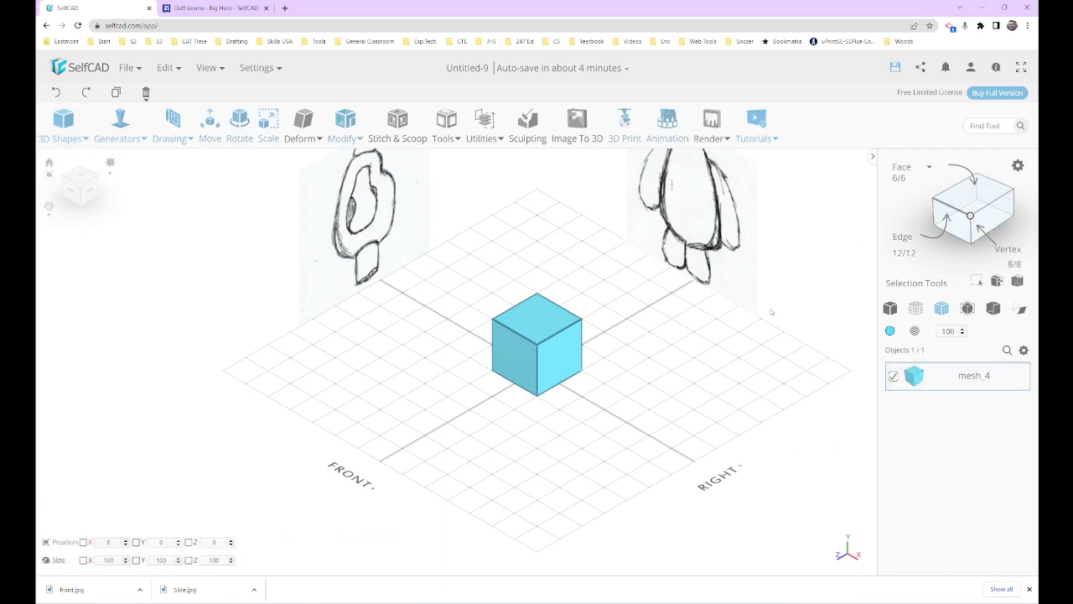
- Move the cube in the right-side view onto the torso of the side sketch, to about Y 90 and Z 39
click(209, 124)
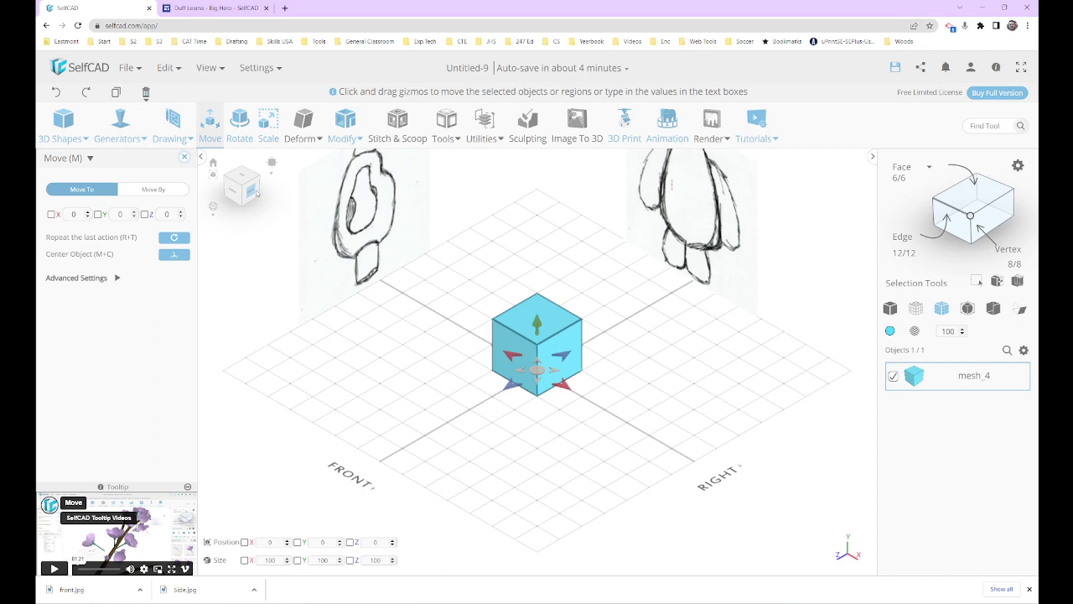
click(250, 195)
drag(538, 344, 513, 290)
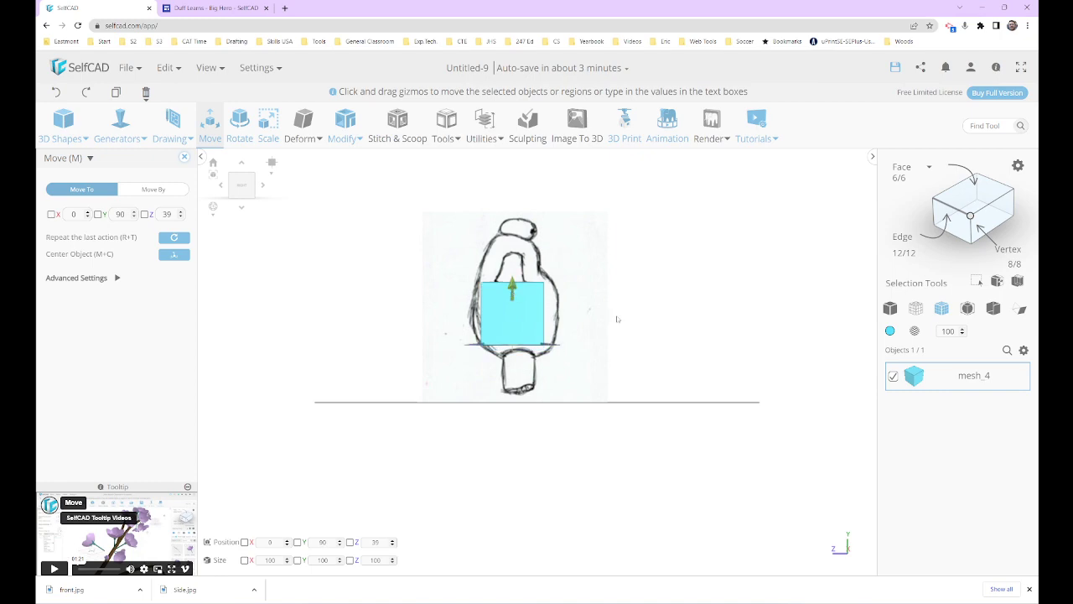
- Compare how the cube lines up with the side sketch in orthographic and perspective projection
scroll(580, 327, up, 3)
mouse_move(678, 244)
mouse_down()
mouse_move(662, 264)
mouse_move(615, 283)
mouse_move(725, 265)
mouse_move(693, 302)
mouse_move(365, 236)
mouse_up()
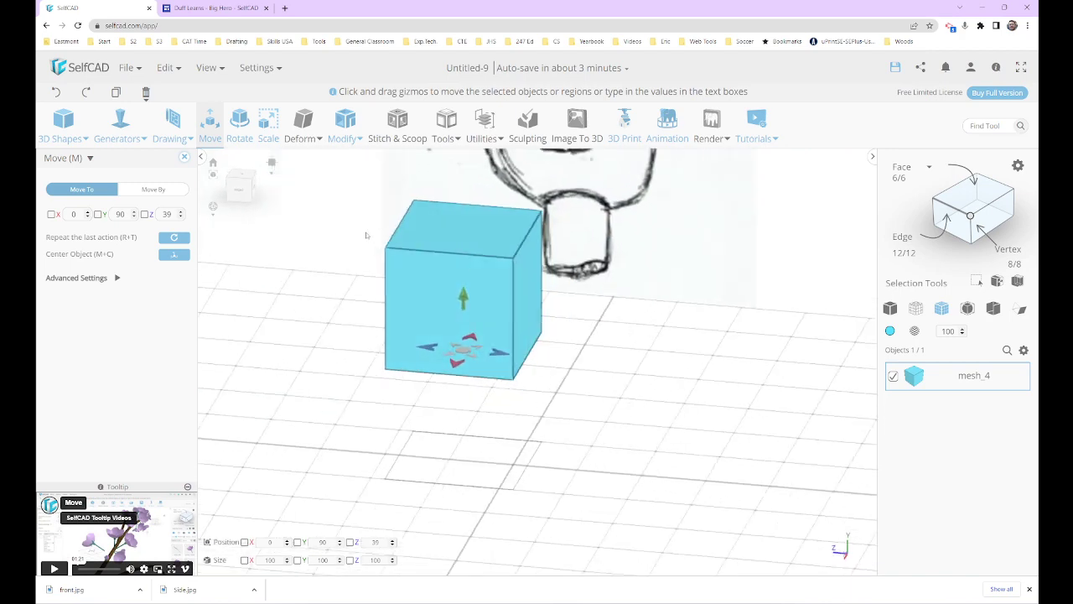
click(241, 188)
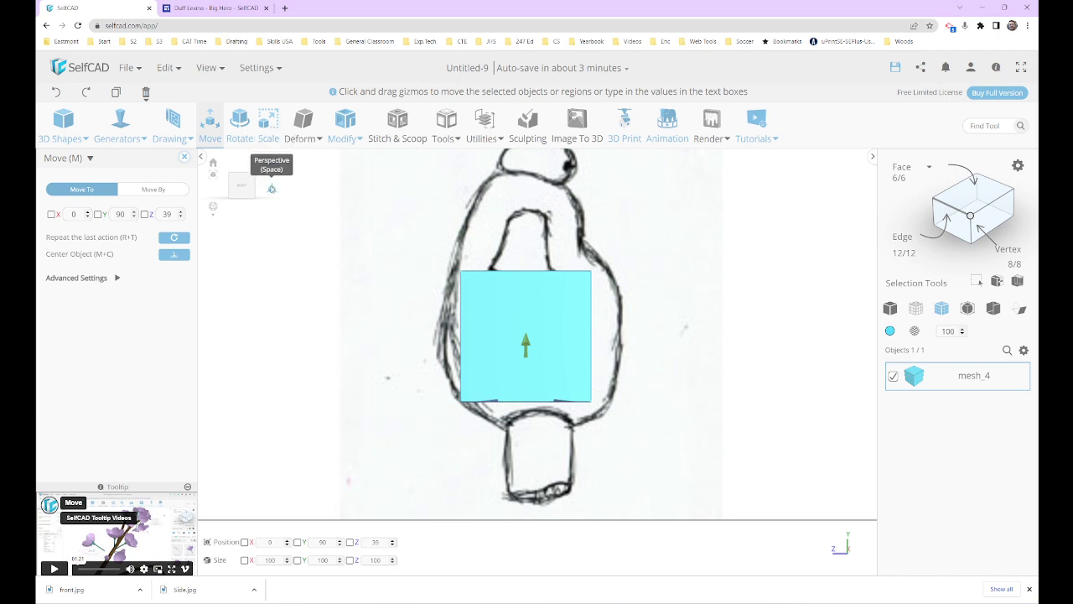
click(271, 162)
scroll(523, 353, up, 5)
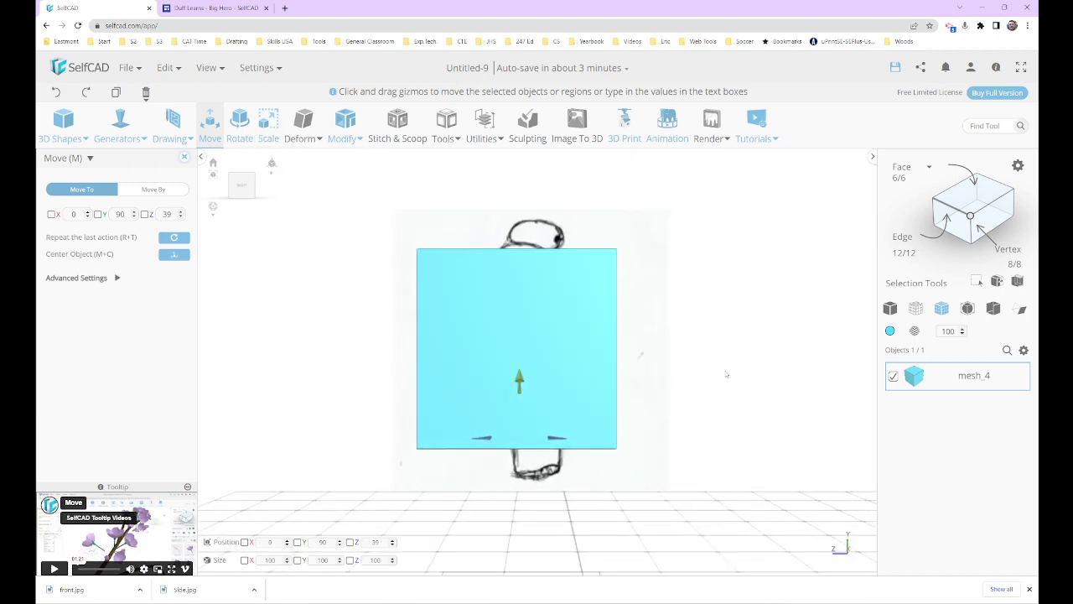
mouse_move(726, 374)
mouse_down()
mouse_move(462, 391)
mouse_move(786, 385)
mouse_move(624, 390)
mouse_up()
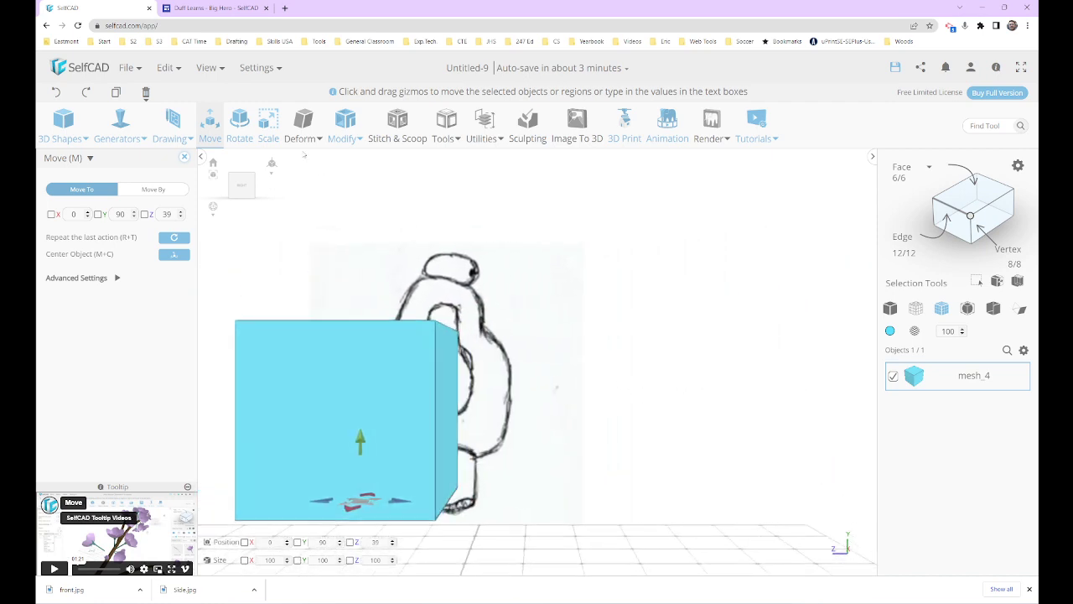
mouse_move(271, 164)
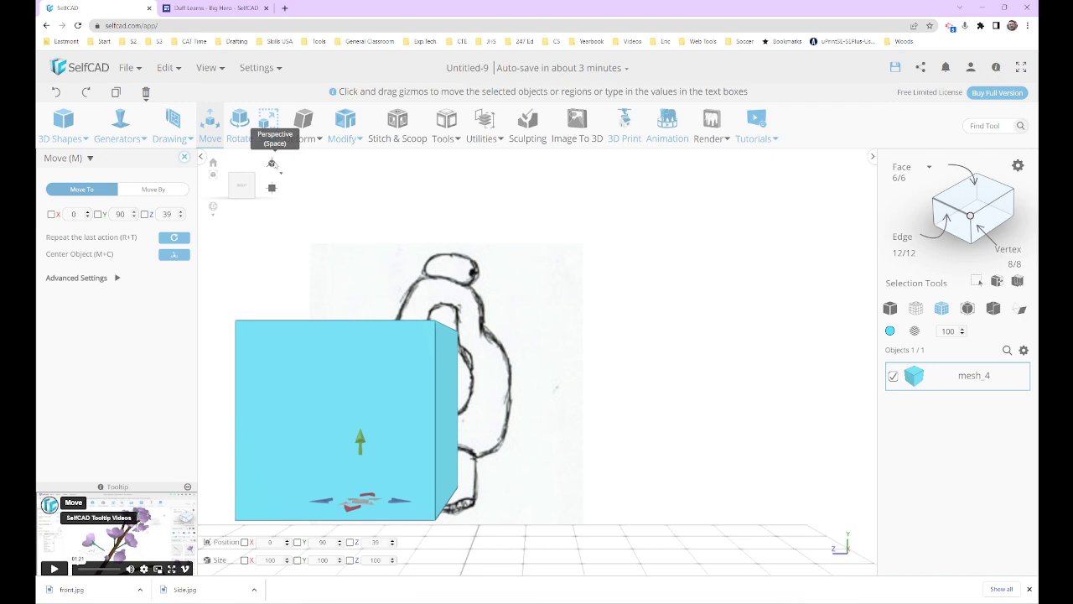
click(273, 164)
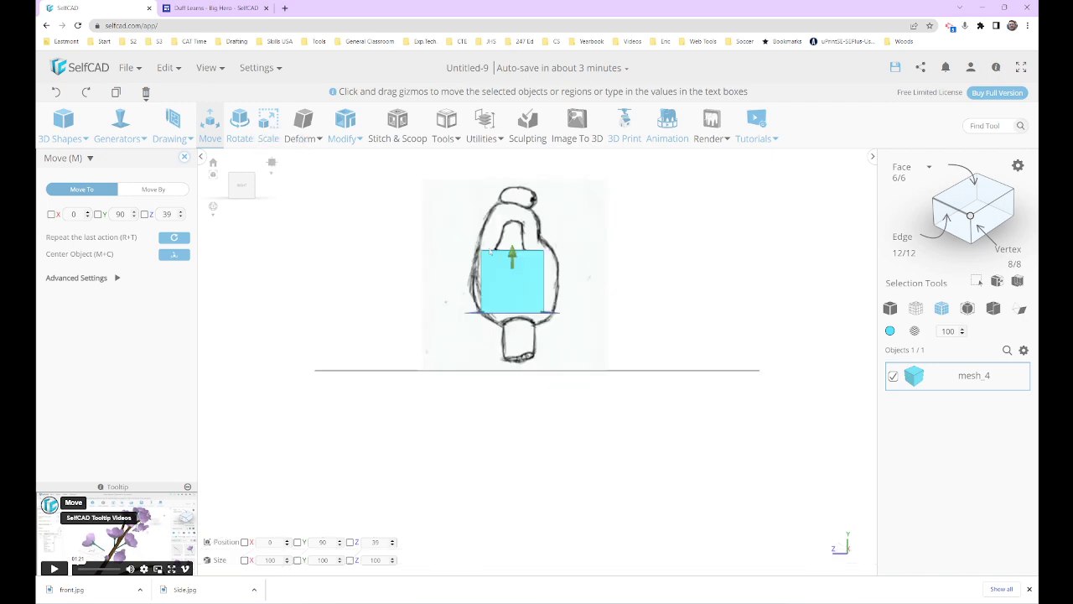
scroll(599, 285, up, 5)
mouse_move(629, 159)
right_down()
mouse_move(625, 201)
mouse_move(662, 267)
right_up()
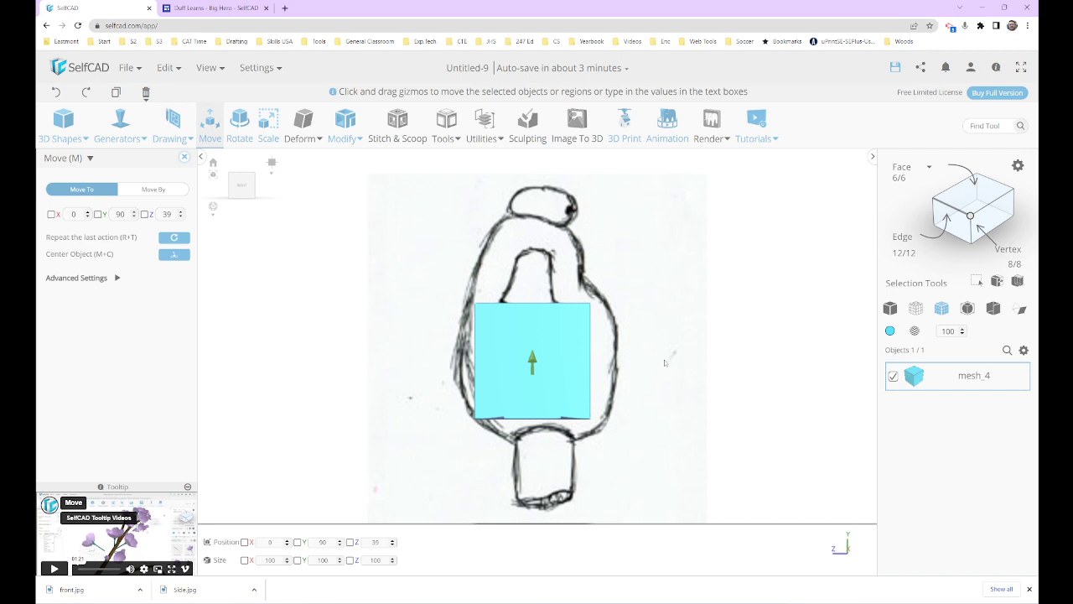
scroll(662, 362, up, 5)
mouse_move(666, 313)
right_down()
mouse_move(722, 328)
mouse_move(622, 317)
mouse_move(685, 351)
mouse_move(711, 332)
mouse_move(638, 350)
mouse_move(654, 333)
right_up()
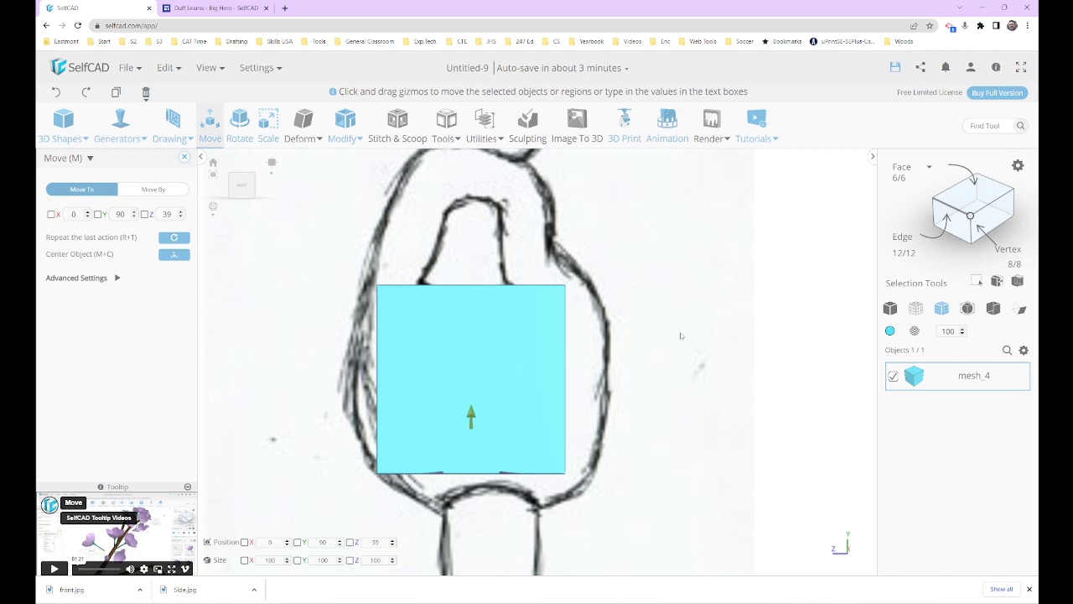
scroll(680, 336, down, 5)
scroll(696, 344, up, 5)
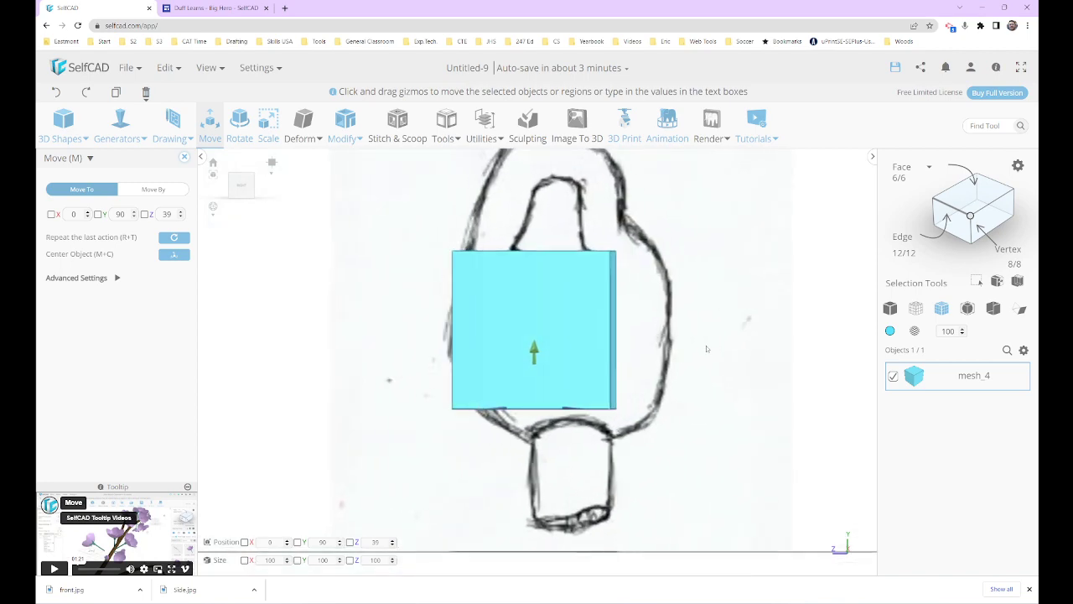
mouse_move(706, 348)
mouse_down()
mouse_move(675, 384)
mouse_move(744, 342)
mouse_move(604, 353)
mouse_up()
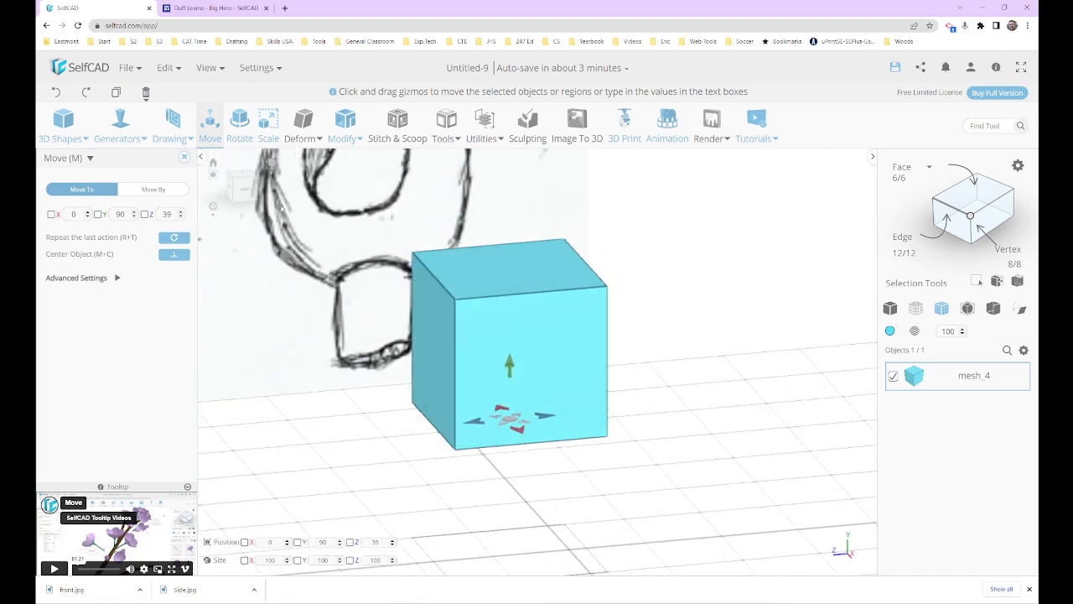
click(241, 185)
click(271, 162)
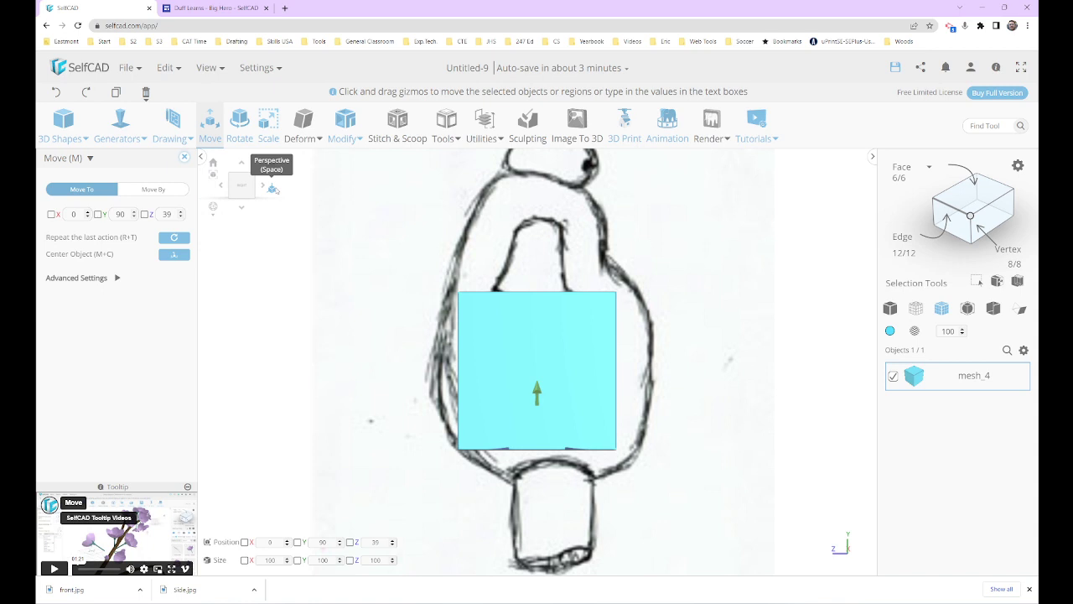
key(space)
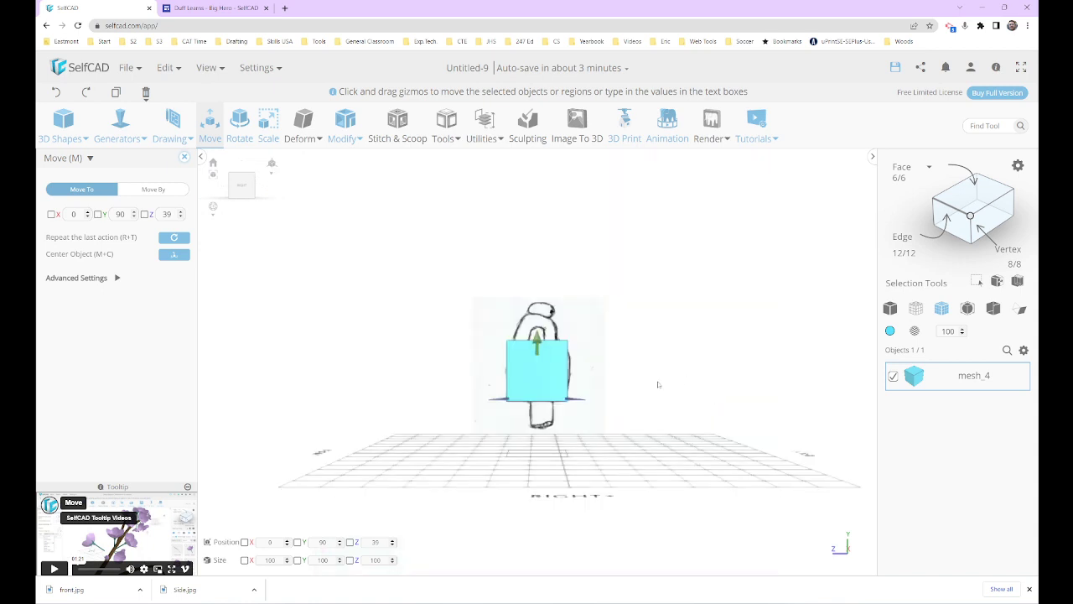
middle_drag(659, 383, 457, 401)
drag(456, 401, 485, 303)
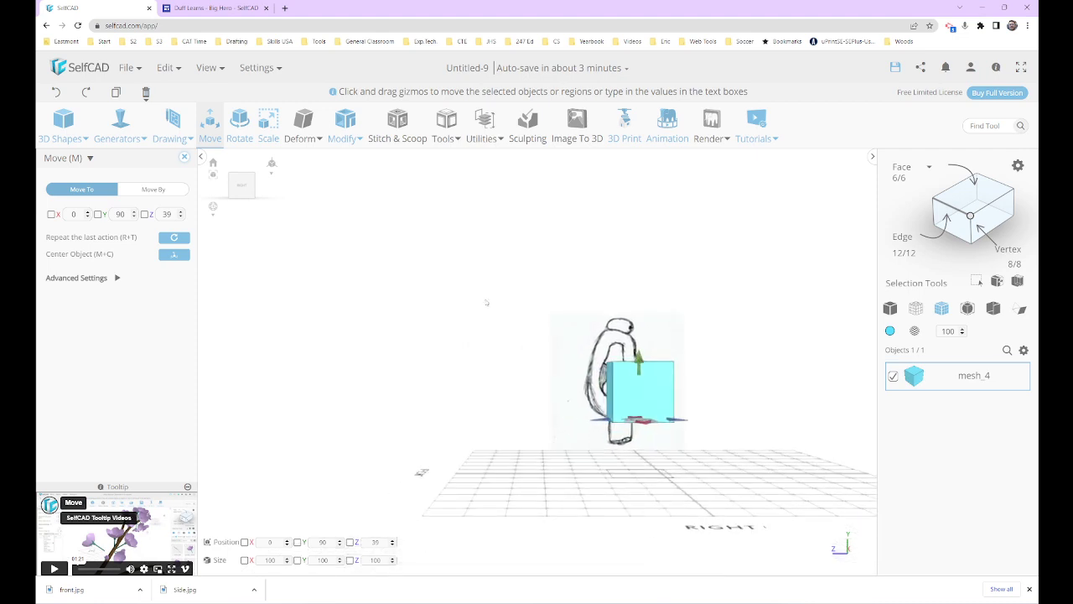
- Return the right-side view to orthographic projection and set the cube's opacity to 50
key(o)
right_drag(658, 281, 651, 325)
scroll(599, 354, up, 5)
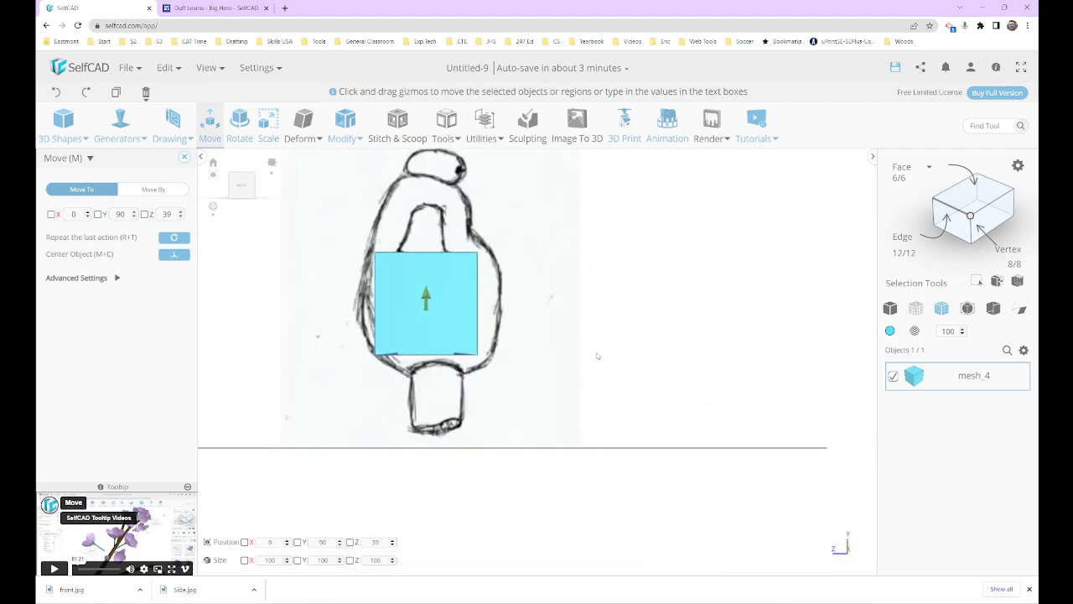
right_drag(545, 231, 658, 339)
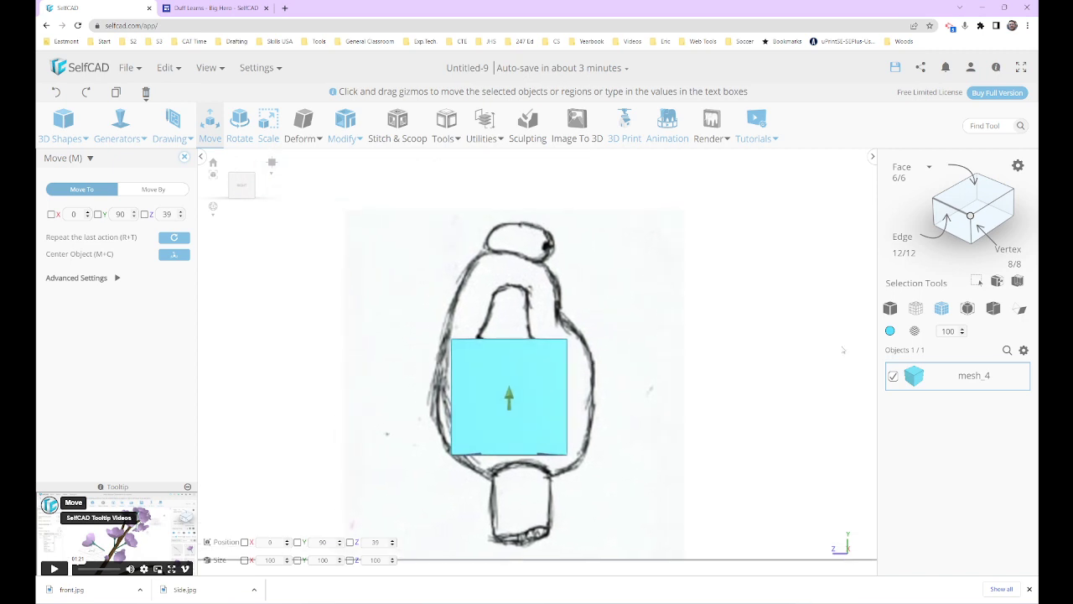
click(947, 332)
text(50)
key(Return)
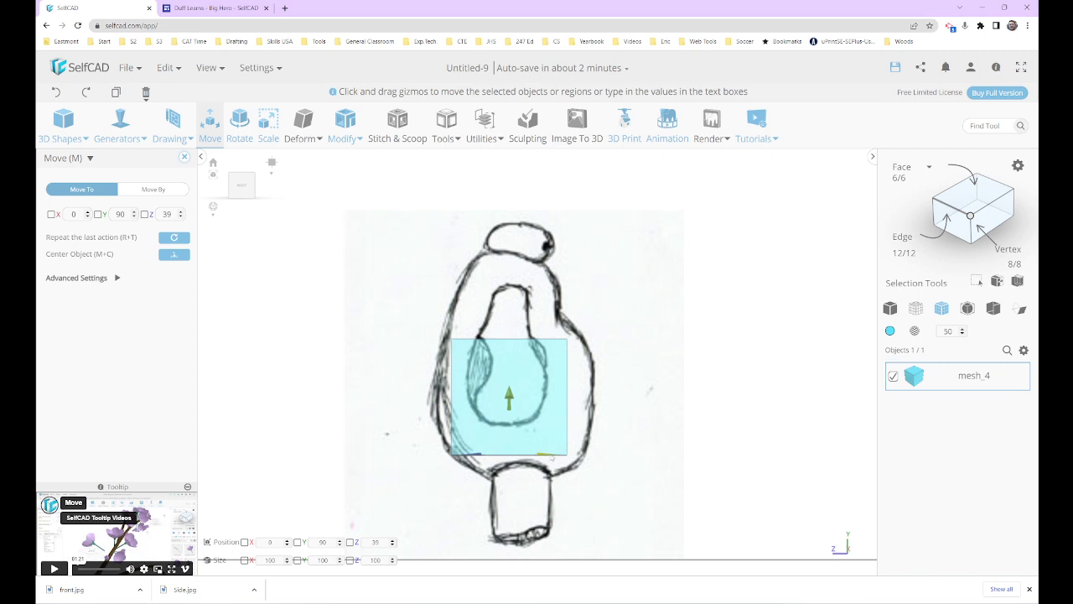
- Move the cube to about Z 51 and scale it against the side sketch's torso to about 112 deep and 133 high
mouse_move(551, 458)
mouse_down()
mouse_move(566, 459)
mouse_move(530, 457)
mouse_up()
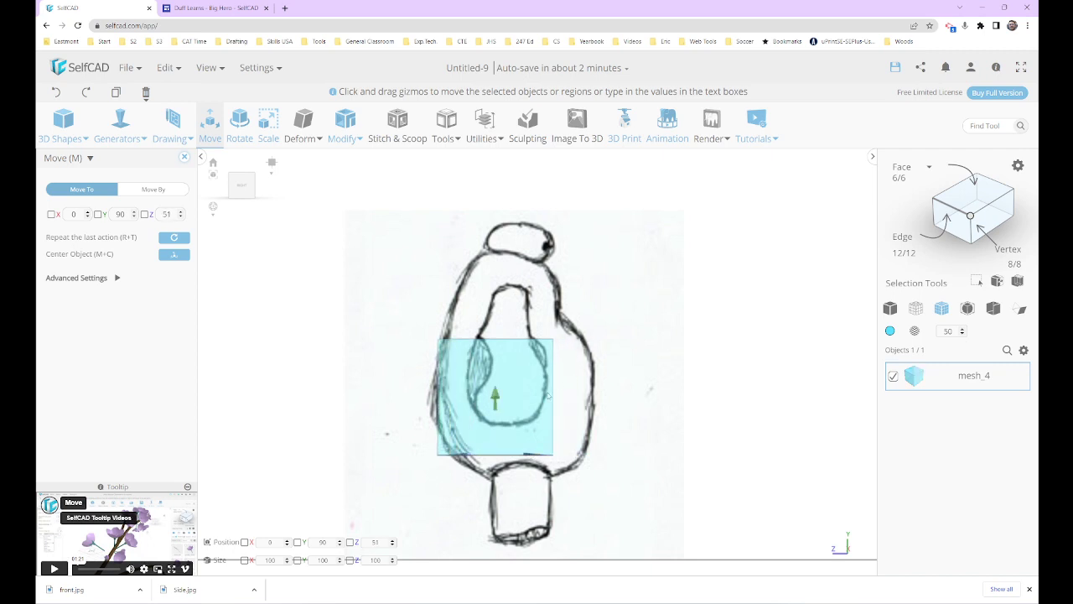
key(s)
mouse_move(534, 394)
mouse_down()
mouse_move(558, 392)
mouse_move(546, 393)
mouse_up()
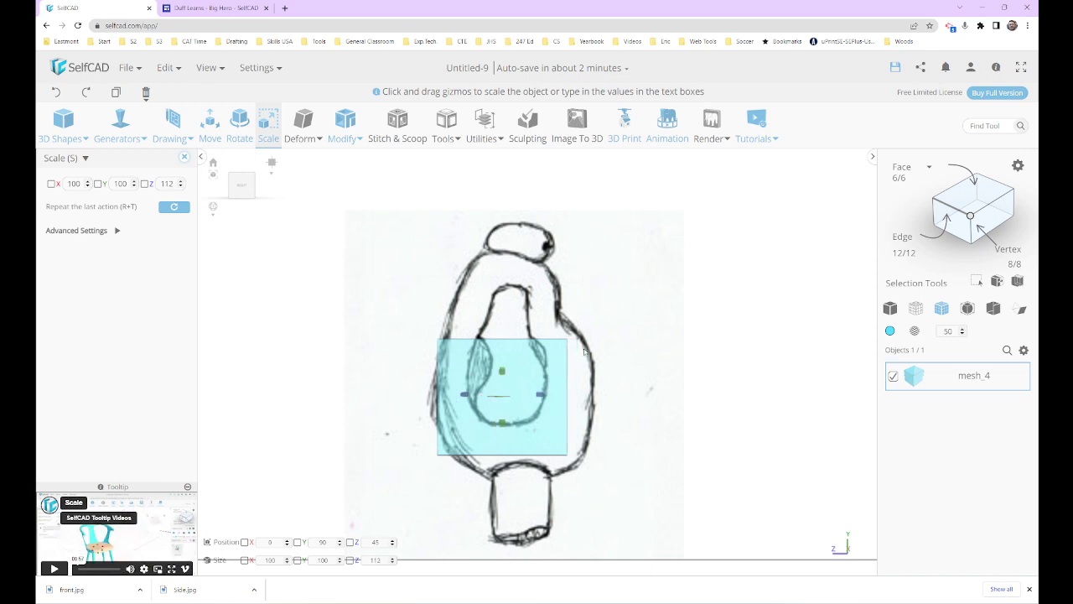
drag(502, 425, 506, 441)
drag(499, 358, 505, 379)
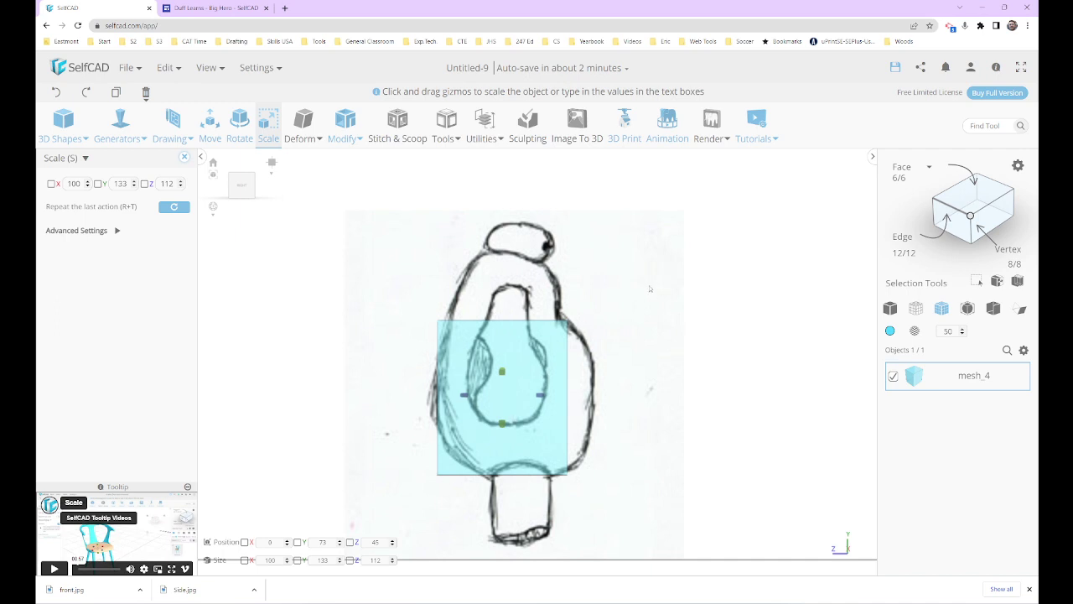
- Scale the cube in the front view to about 135 wide and 143 high to match the torso of the front sketch
right_drag(339, 256, 411, 257)
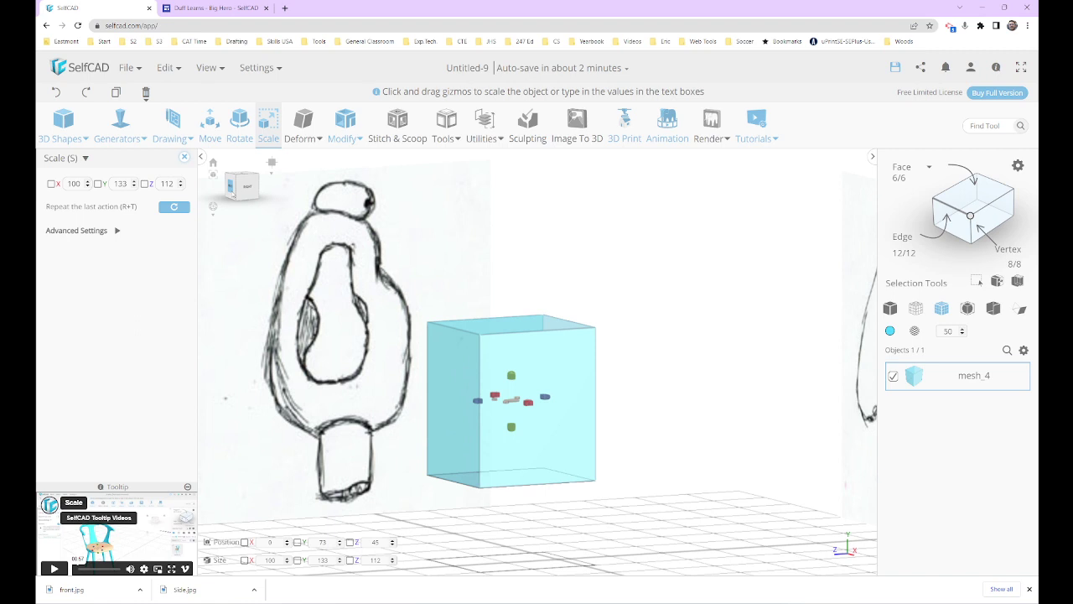
click(235, 186)
scroll(535, 329, up, 2)
drag(499, 379, 463, 379)
drag(563, 386, 576, 383)
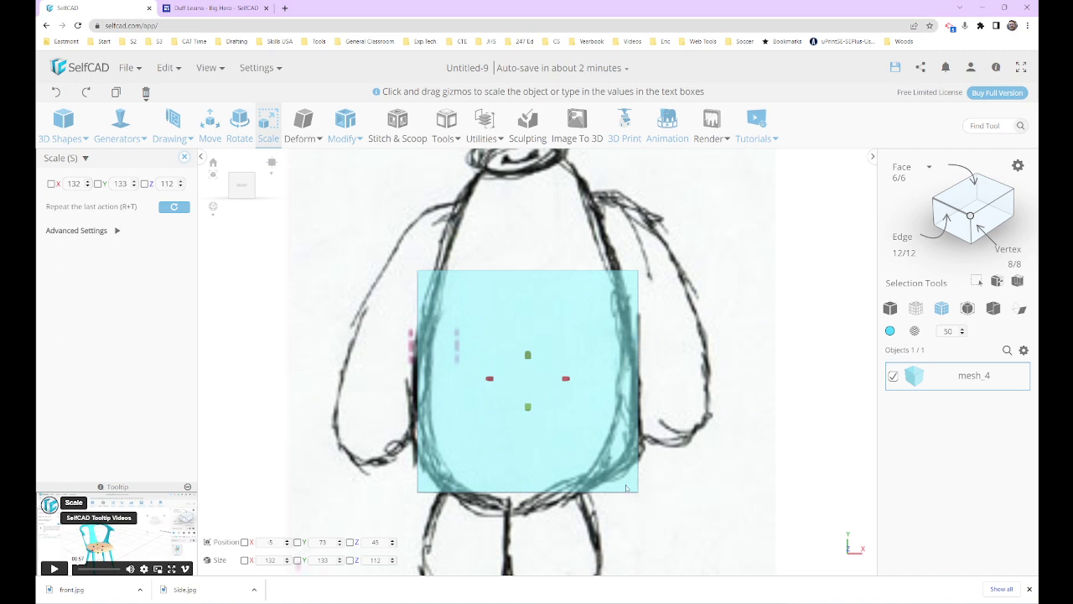
drag(529, 407, 529, 423)
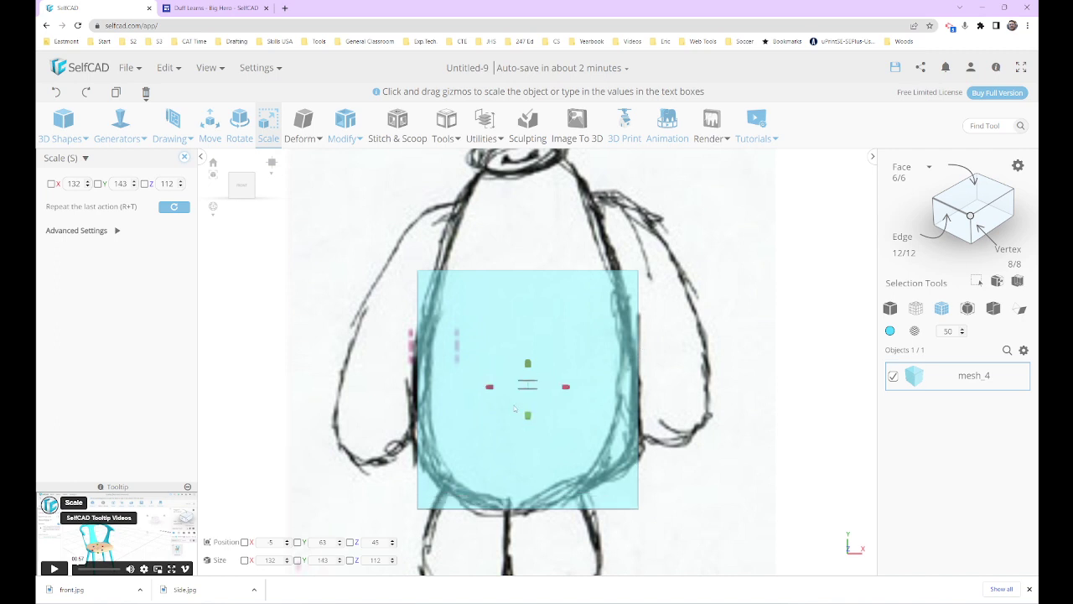
drag(489, 386, 484, 387)
- Check the resized cube's fit against the torso in the front and side sketches
right_drag(399, 226, 302, 259)
scroll(302, 260, down, 5)
right_drag(479, 256, 270, 212)
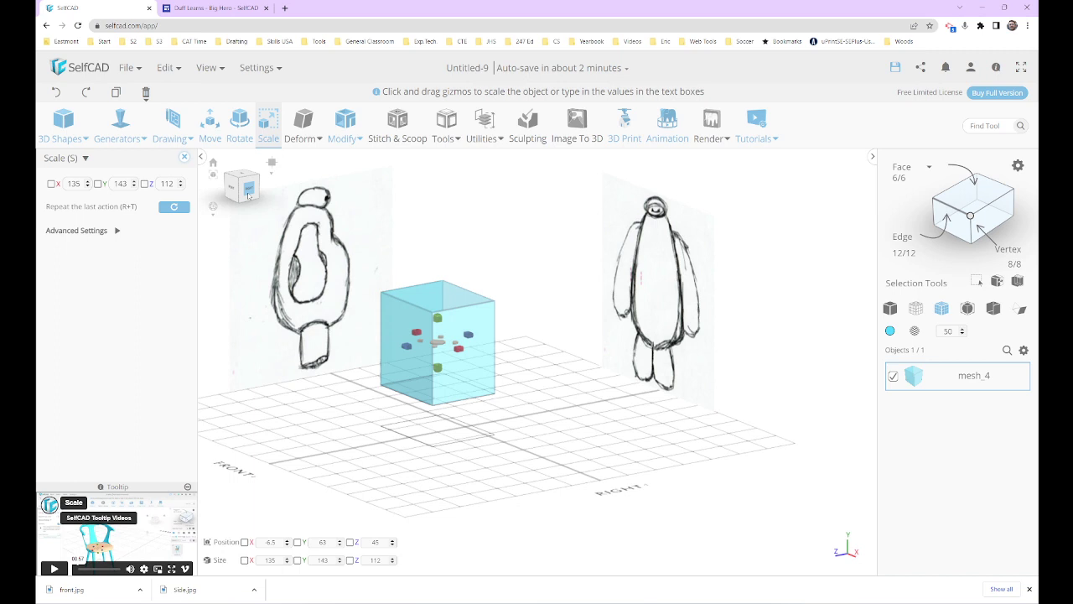
click(242, 191)
scroll(563, 352, up, 3)
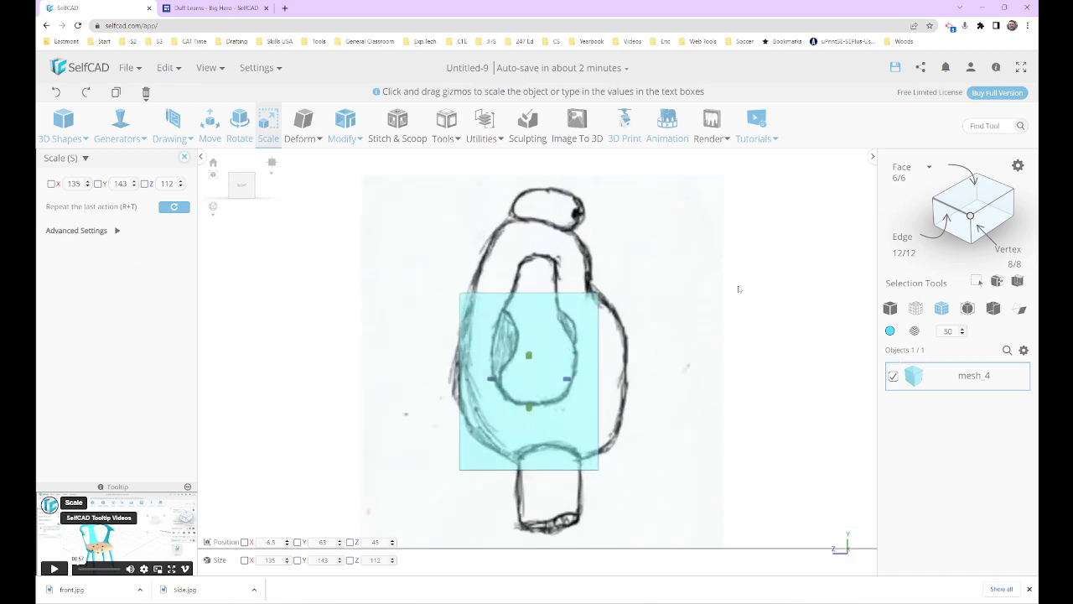
right_drag(722, 318, 692, 330)
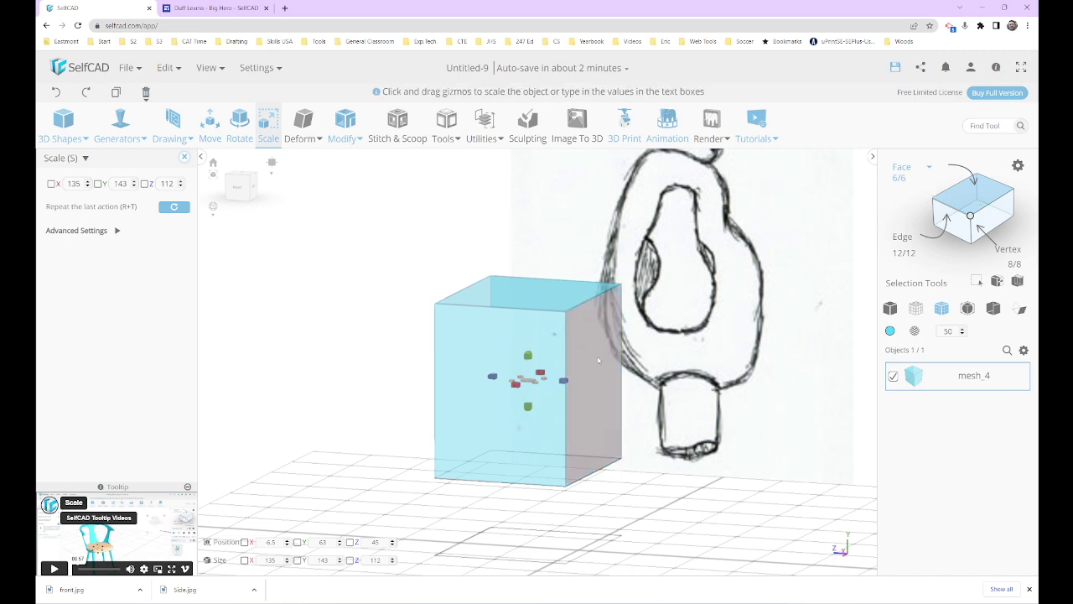
right_drag(594, 349, 591, 353)
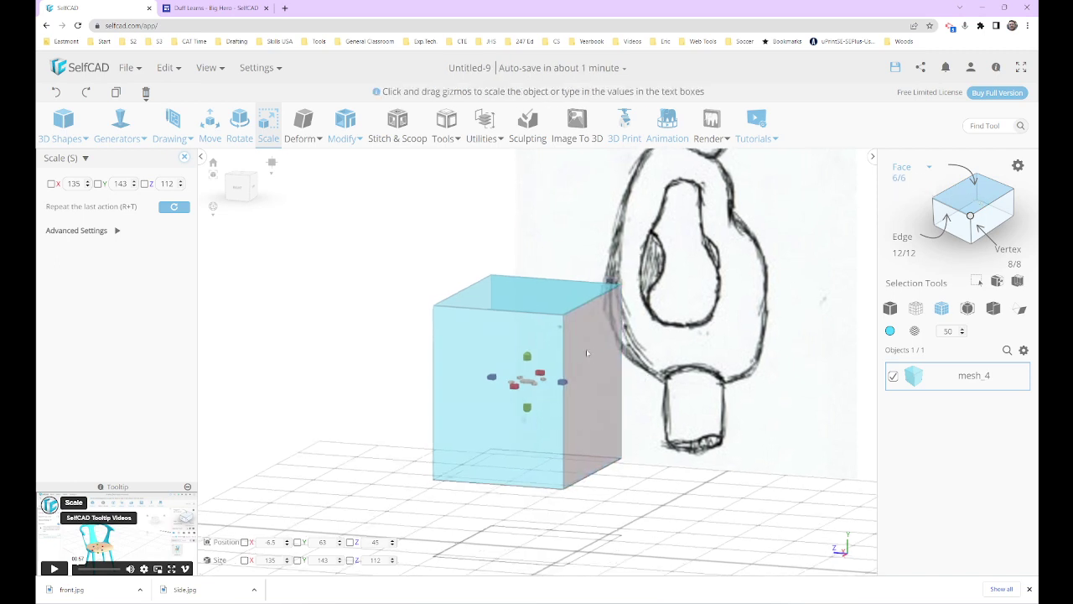
- Extrude the box's negative-Z face toward the belly side of the side sketch, to about Z -72
click(184, 159)
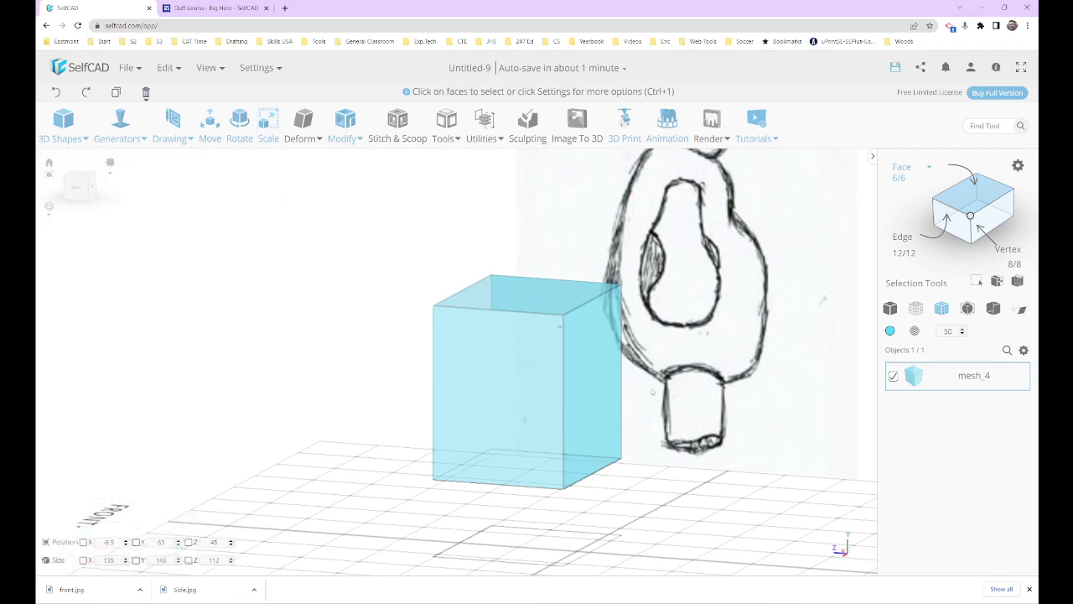
click(598, 366)
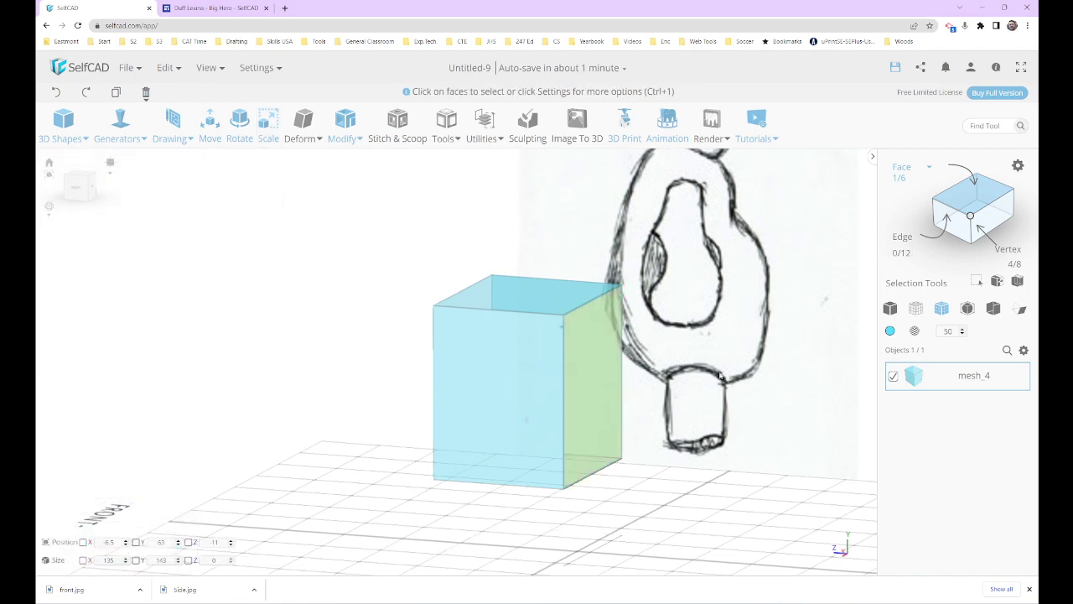
mouse_move(719, 375)
right_down()
mouse_move(831, 377)
mouse_move(739, 374)
right_up()
click(350, 133)
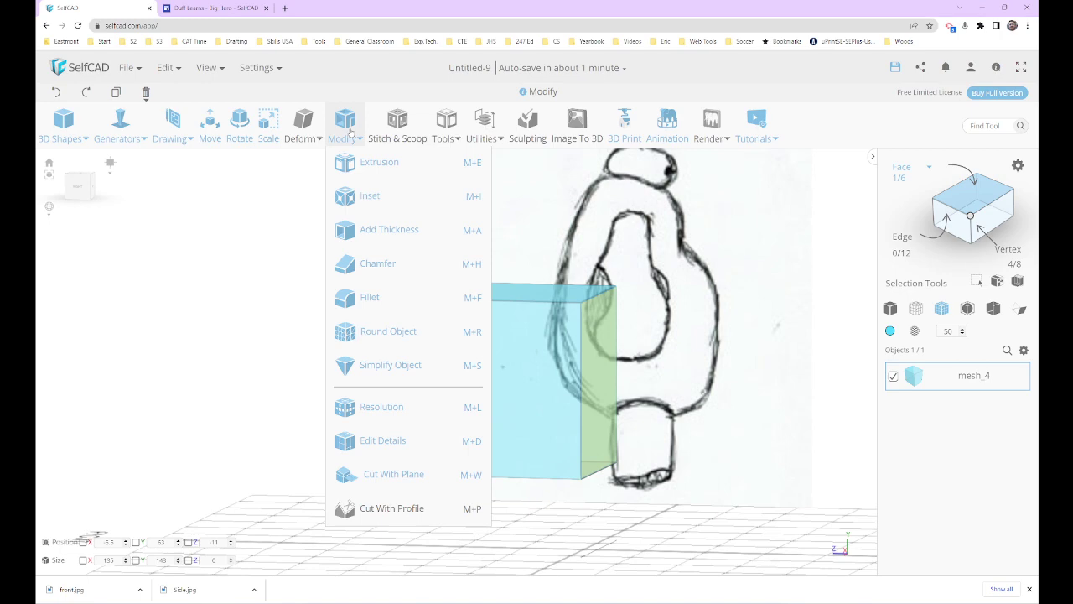
click(373, 162)
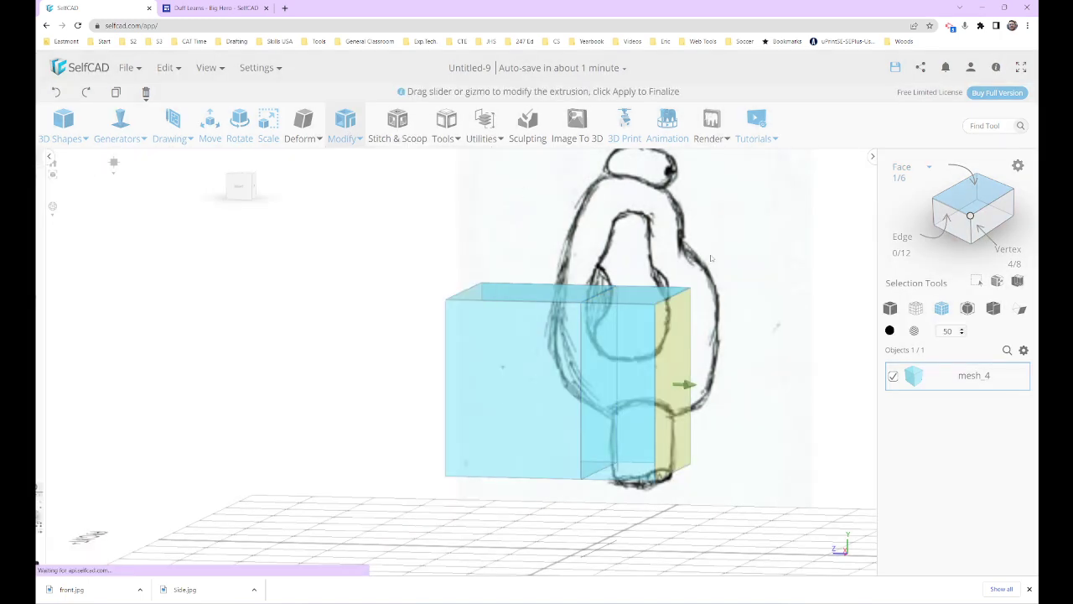
click(170, 158)
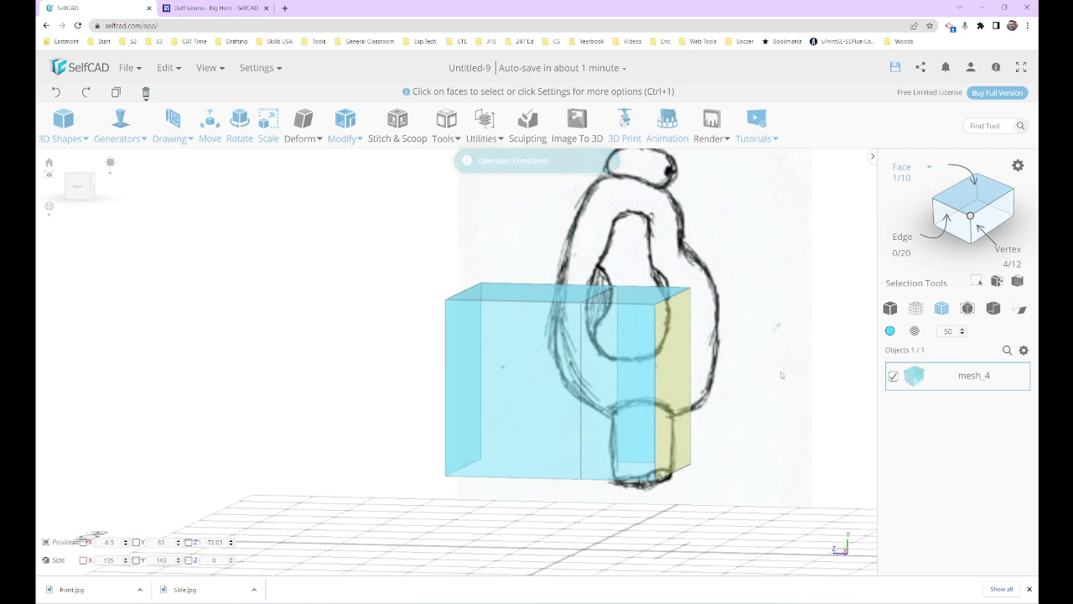
- Move the extruded belly face back along Z to about -34 to match the belly outline in the side sketch
key(m)
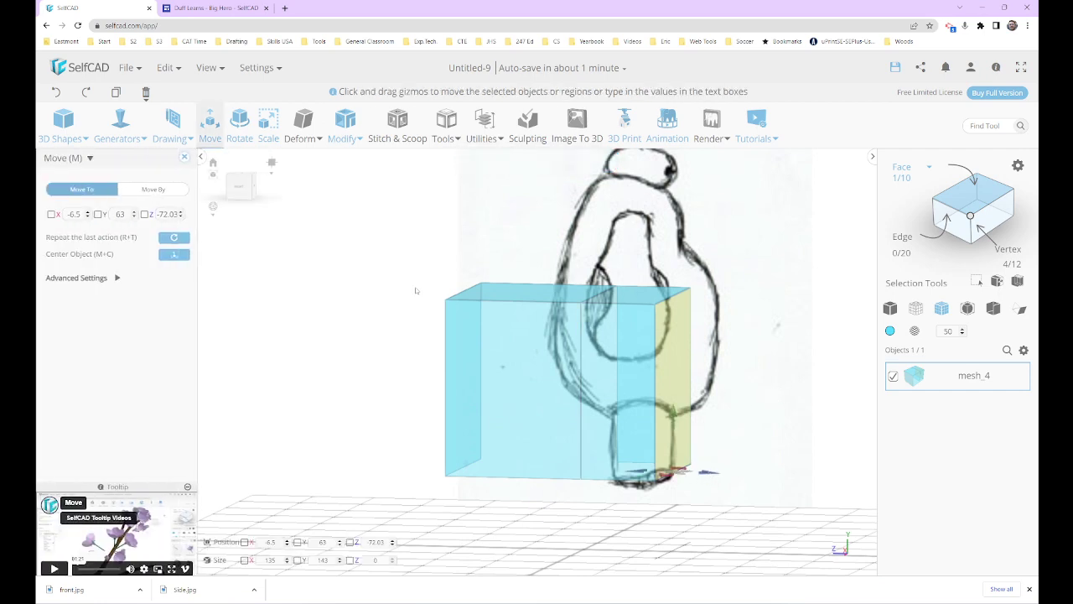
click(242, 187)
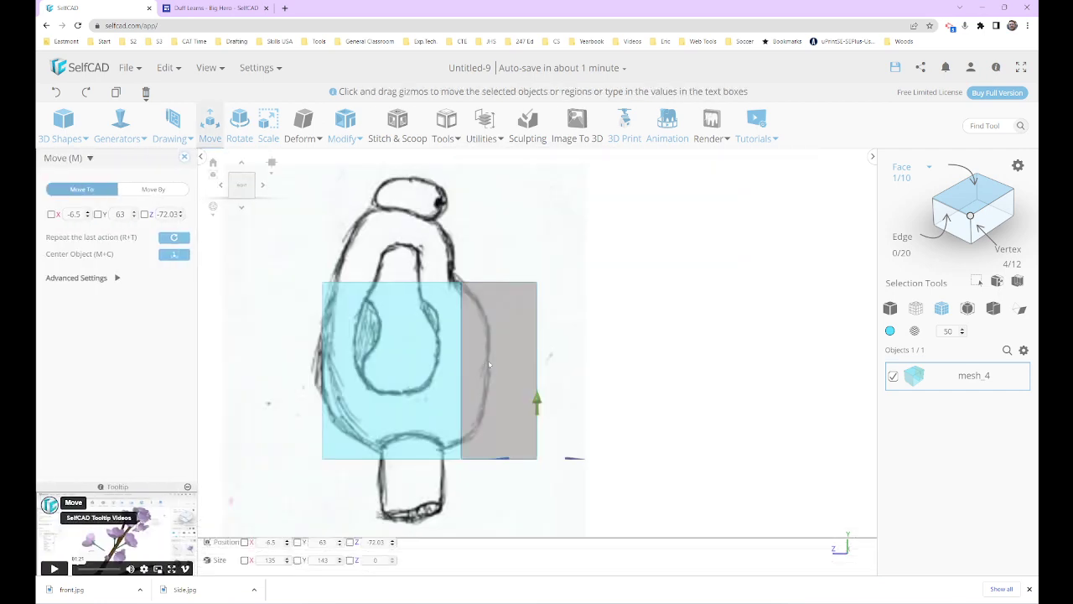
scroll(501, 369, up, 3)
drag(598, 499, 529, 494)
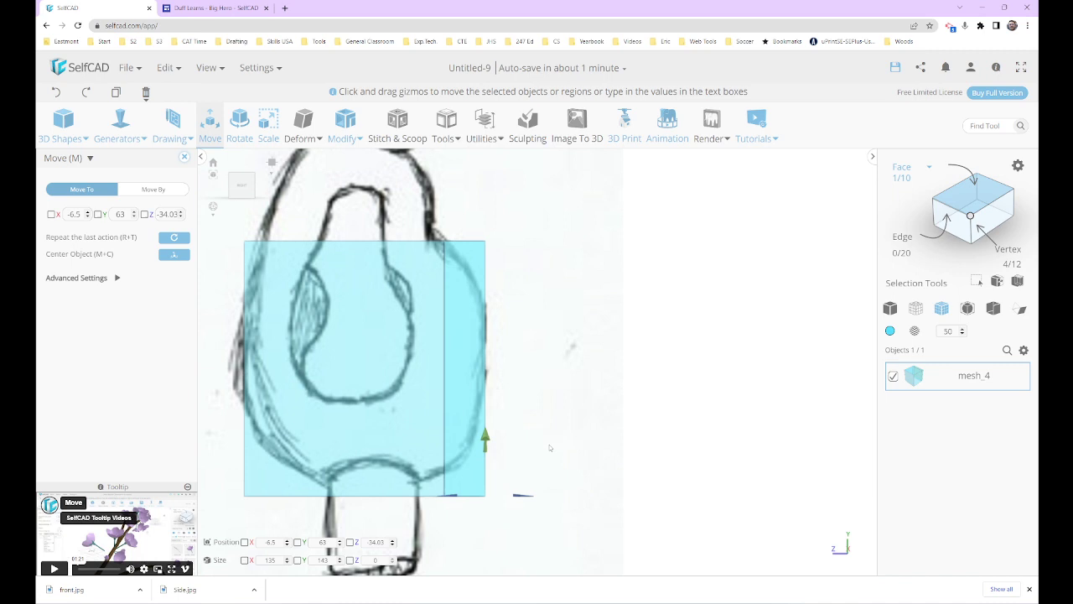
- Scale the belly face down to about 96 wide and 99 high so the belly tapers
key(s)
drag(487, 344, 489, 371)
mouse_move(627, 239)
right_down()
mouse_move(570, 245)
mouse_move(750, 243)
mouse_move(558, 257)
mouse_move(496, 324)
right_up()
drag(470, 362, 491, 361)
drag(564, 361, 536, 362)
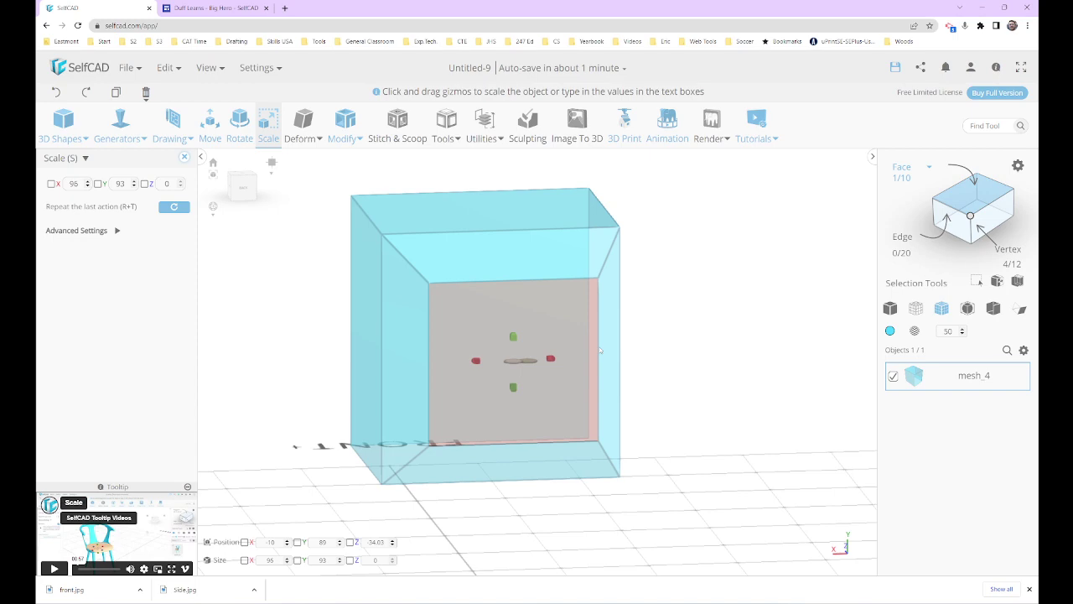
right_drag(676, 315, 805, 280)
drag(598, 352, 599, 361)
right_drag(673, 222, 671, 283)
scroll(671, 283, down, 5)
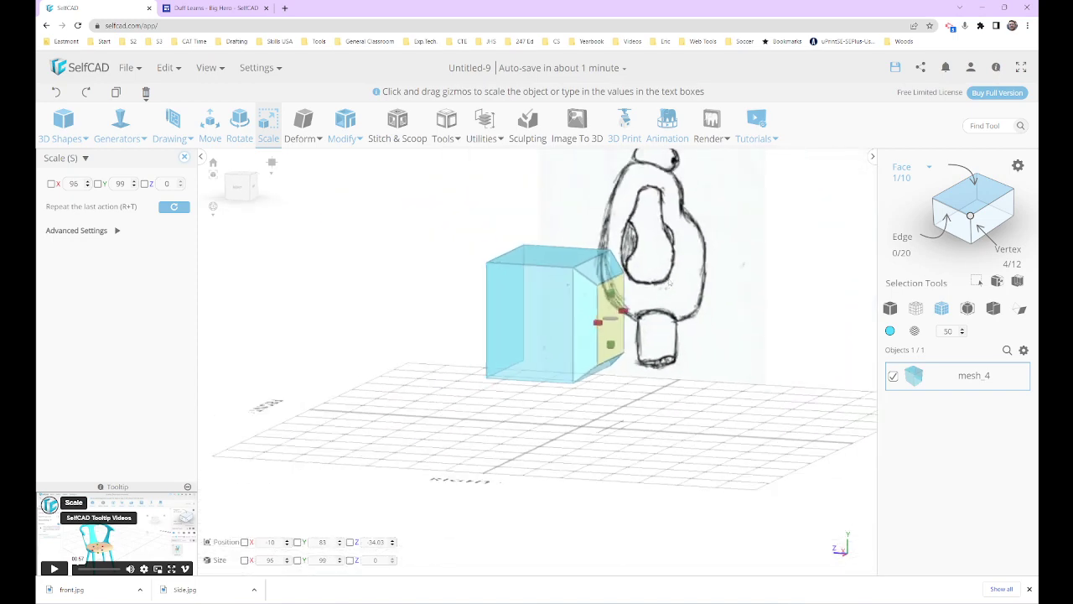
- Extrude the torso's top face upward by 61.03
scroll(593, 280, up, 5)
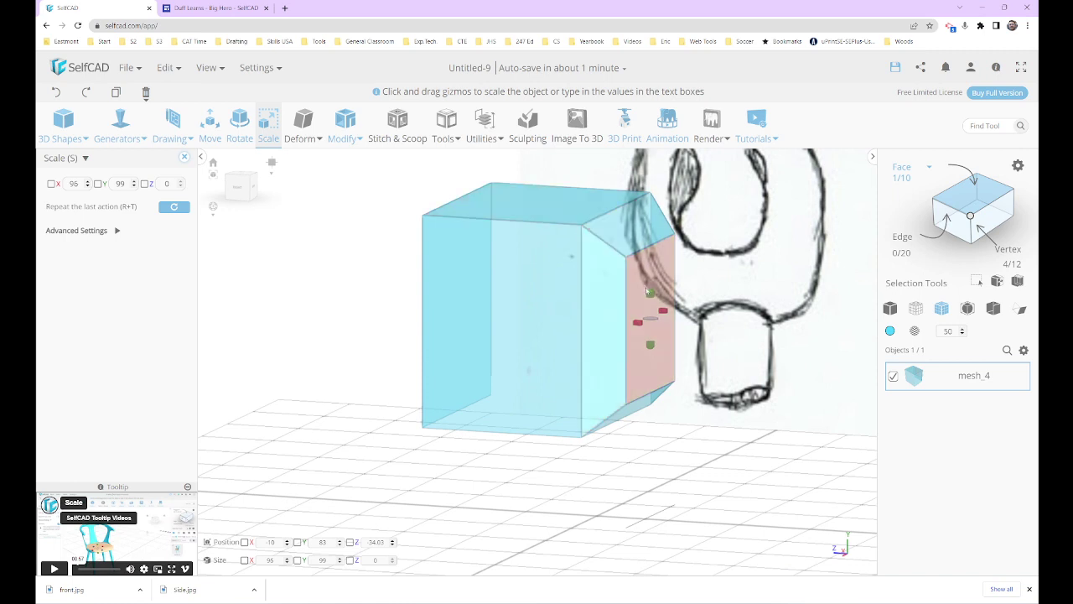
right_drag(549, 292, 412, 286)
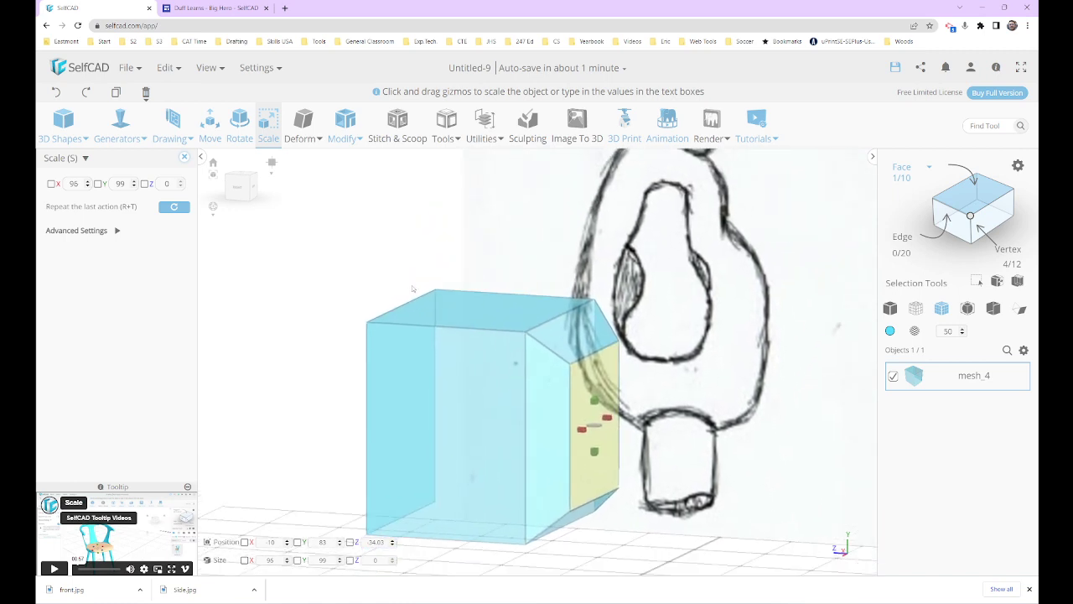
click(411, 238)
click(475, 308)
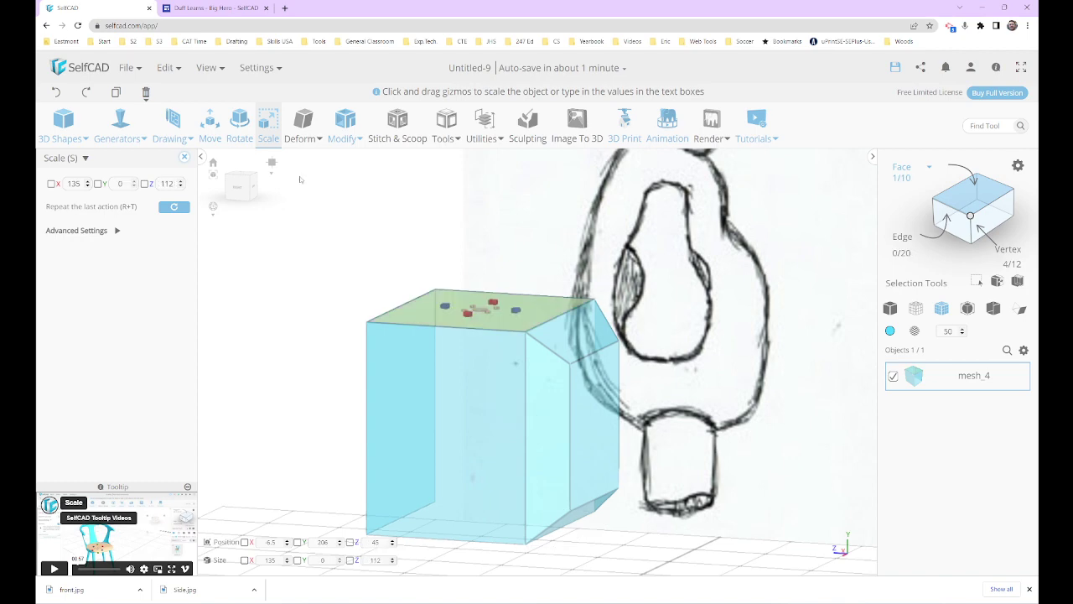
click(344, 126)
click(365, 171)
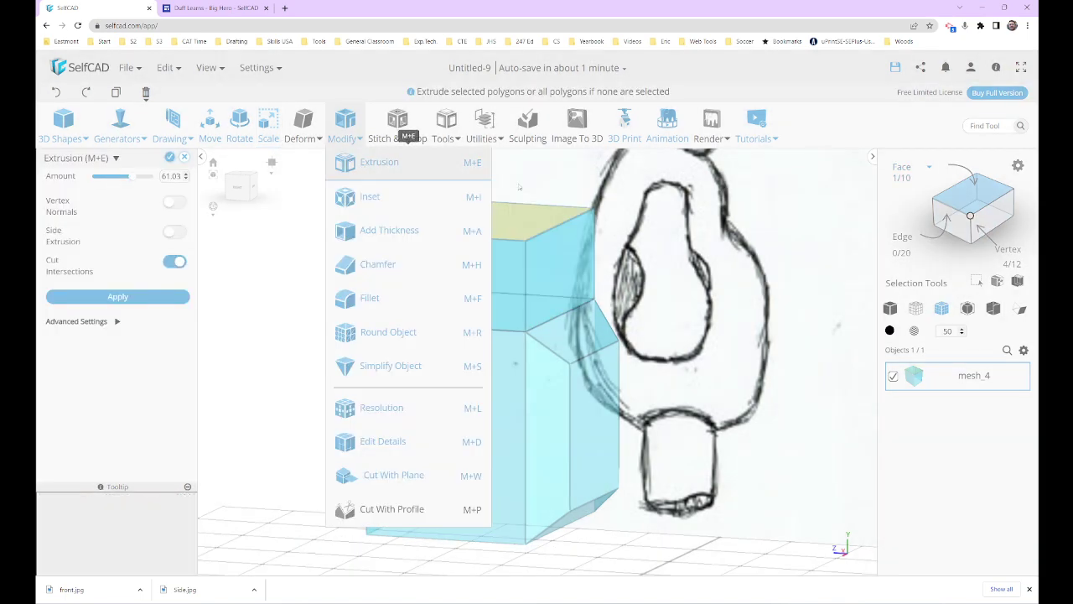
click(171, 159)
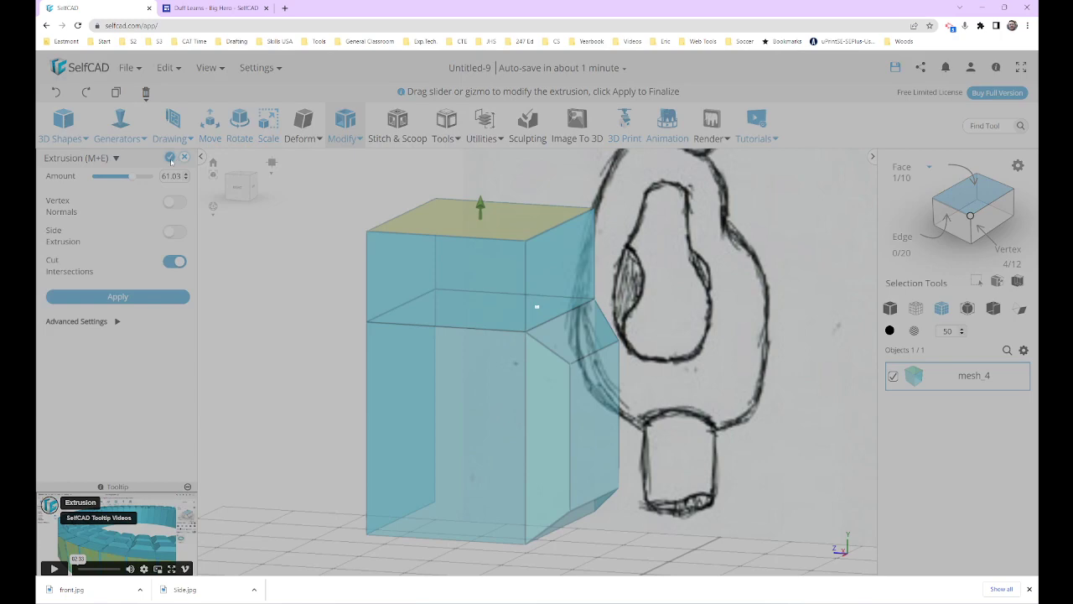
- Lower the extruded top face to about Y 262 and taper it to 76 deep, following the side sketch
key(s)
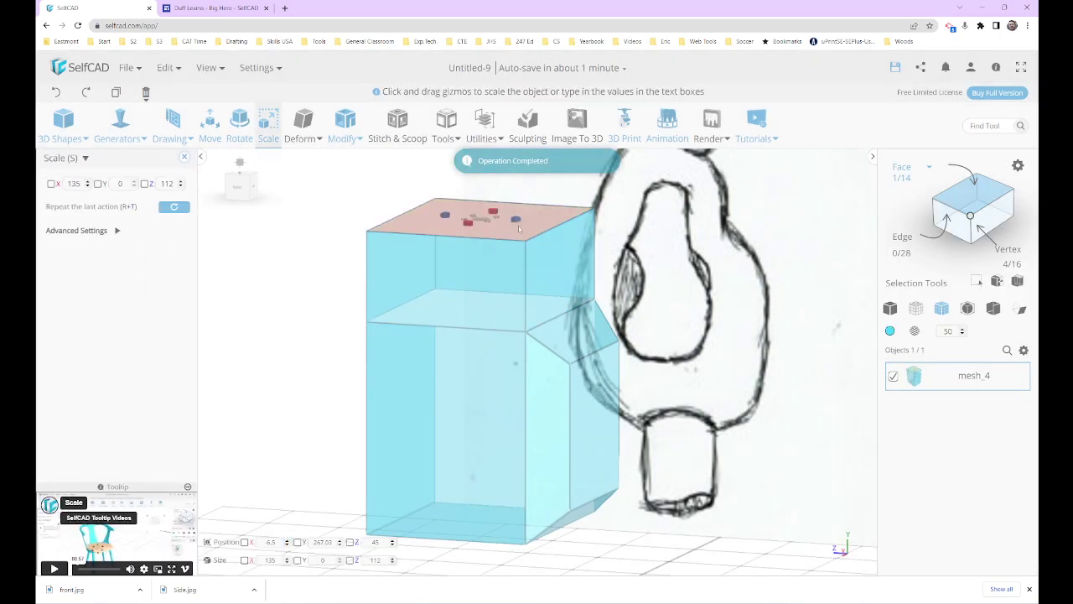
click(237, 186)
key(m)
drag(538, 312, 538, 321)
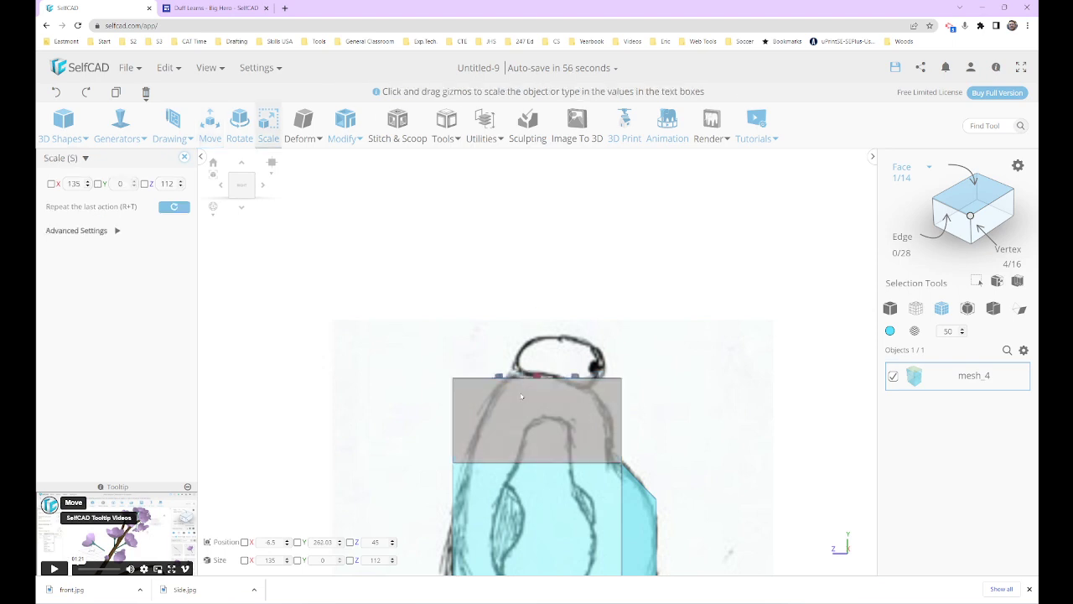
drag(500, 376, 592, 378)
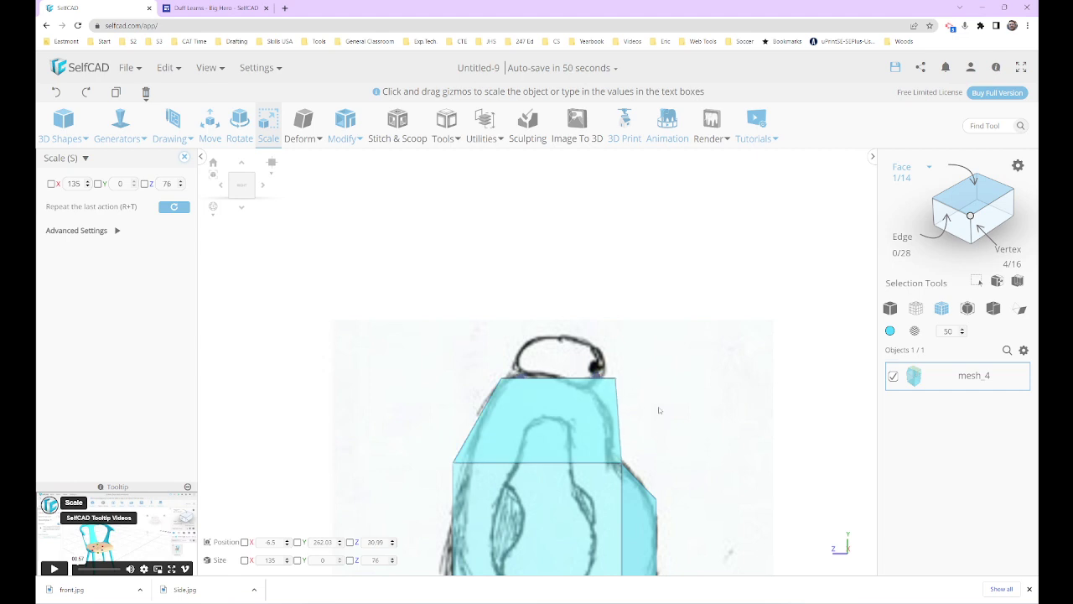
- Scale the top face to about 67 wide to match the neck area of the front sketch
mouse_move(658, 407)
mouse_down()
mouse_move(745, 307)
mouse_move(714, 318)
mouse_up()
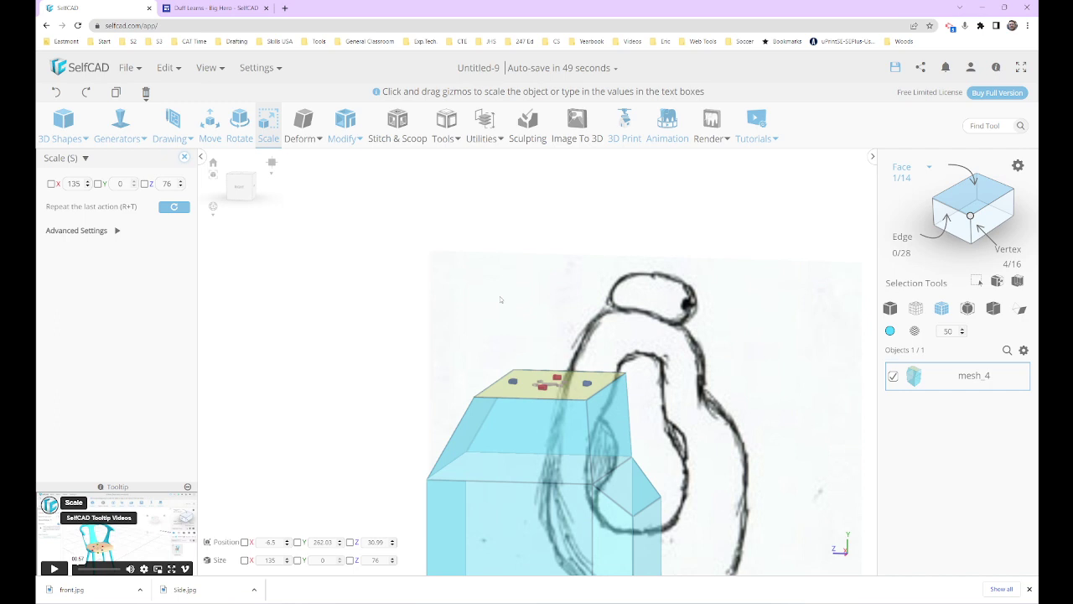
drag(501, 300, 619, 287)
click(234, 186)
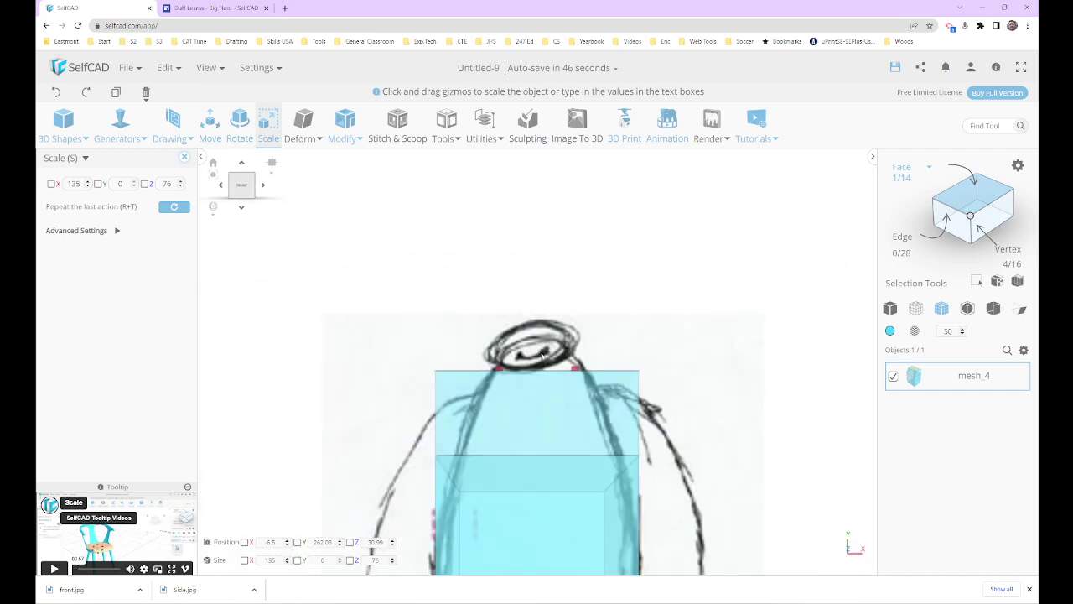
drag(499, 369, 551, 379)
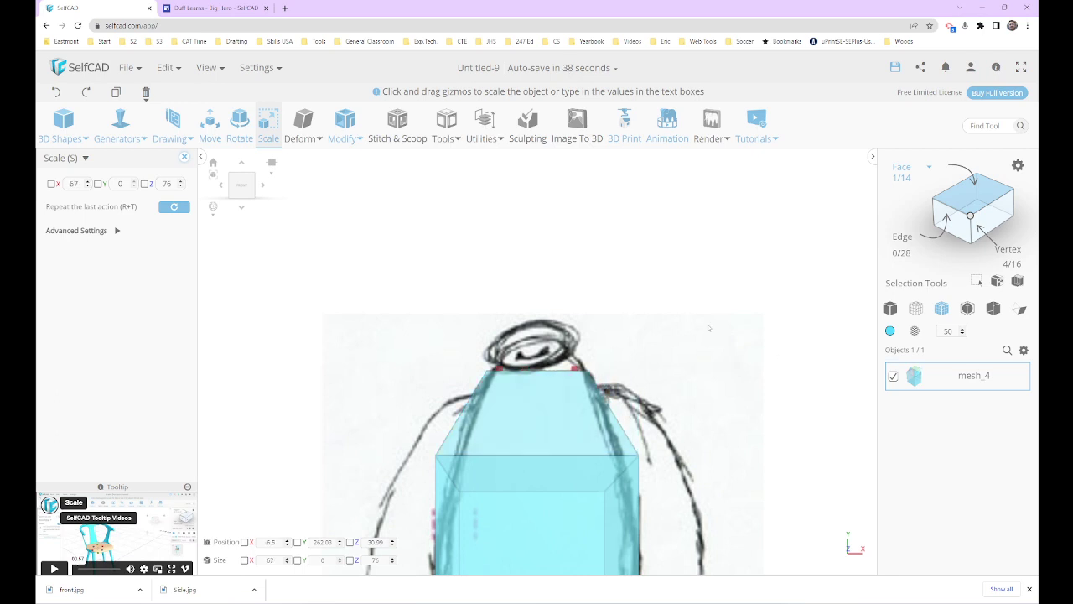
- Examine the tapered torso's fit against the front and side sketches
right_drag(714, 298, 537, 292)
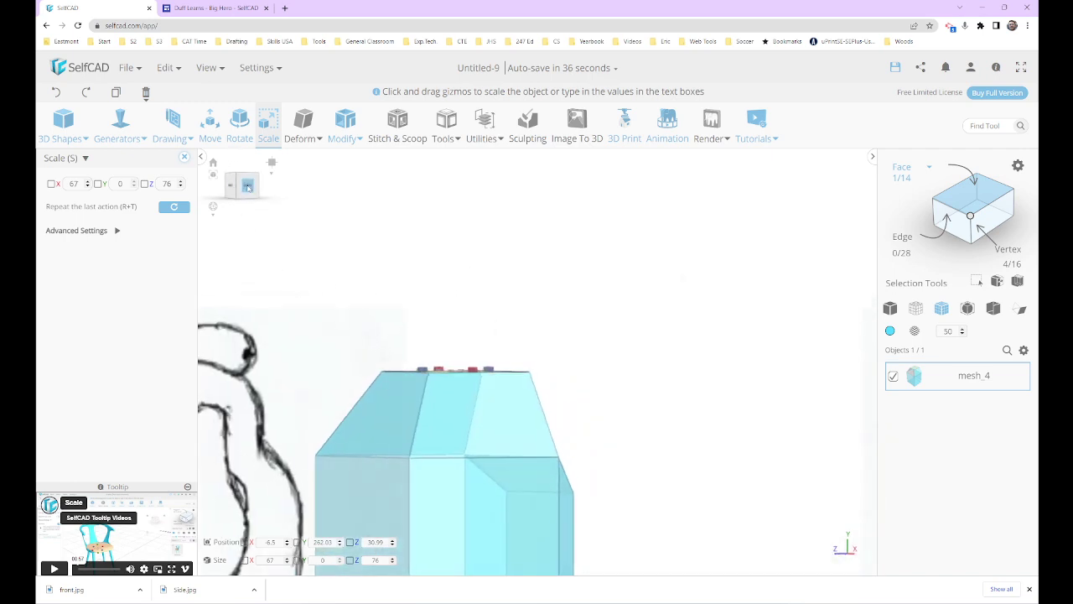
click(247, 184)
click(231, 185)
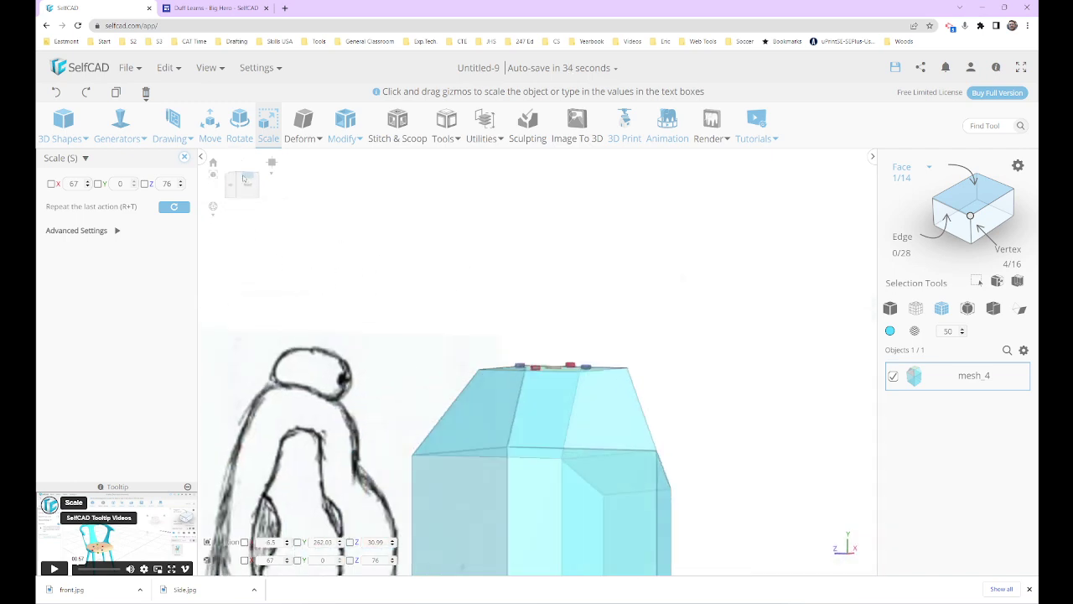
click(233, 186)
scroll(637, 315, down, 5)
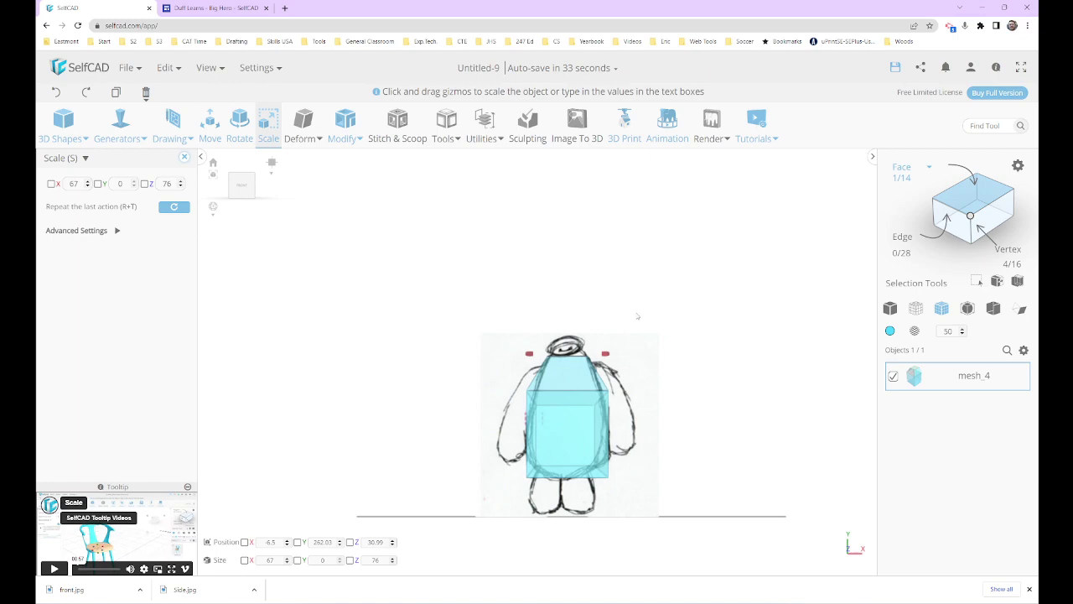
right_drag(689, 355, 417, 375)
scroll(458, 390, up, 5)
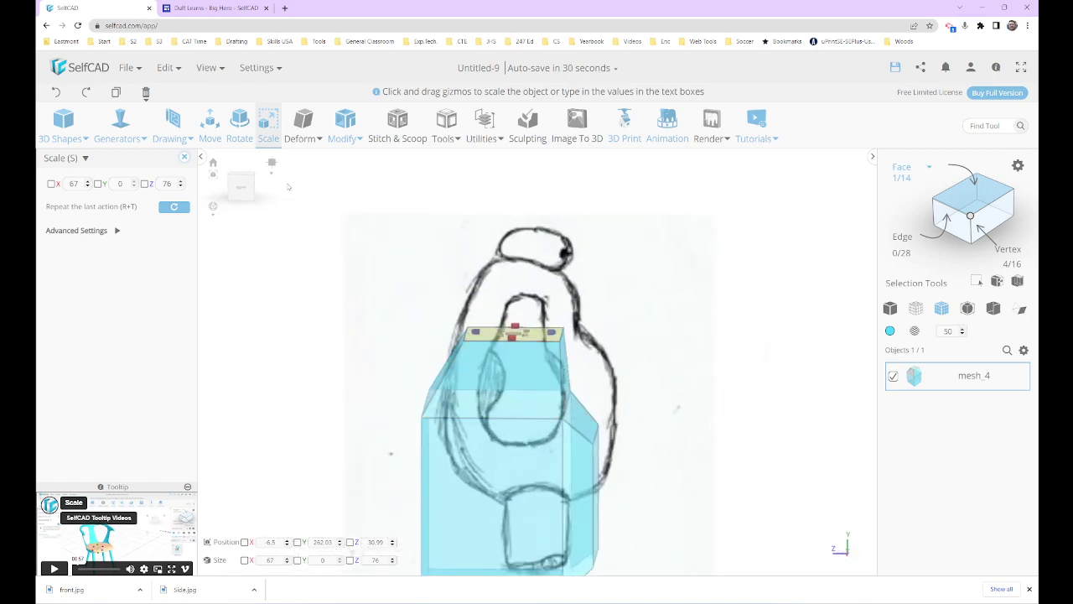
- Select the whole torso and preview Round Object on it, comparing smoothness 1 with smoothness 3
click(905, 176)
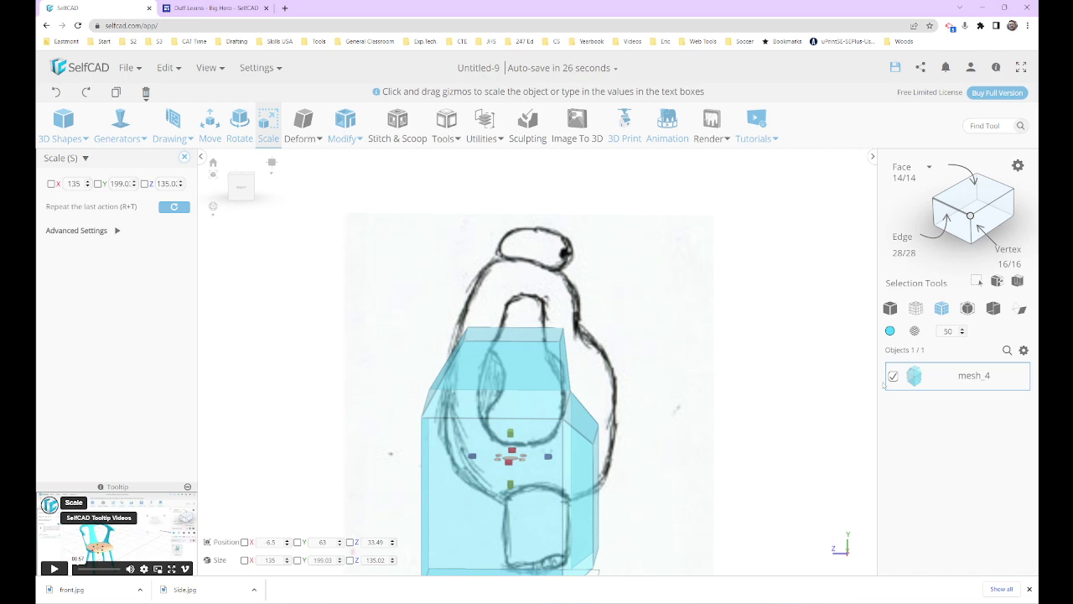
click(344, 126)
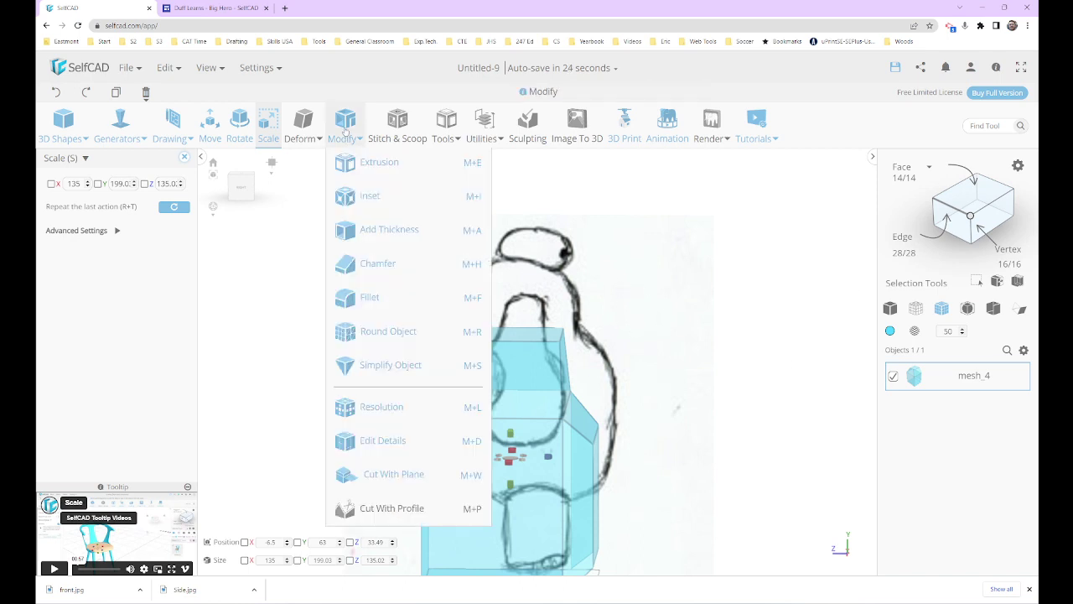
click(408, 334)
click(126, 225)
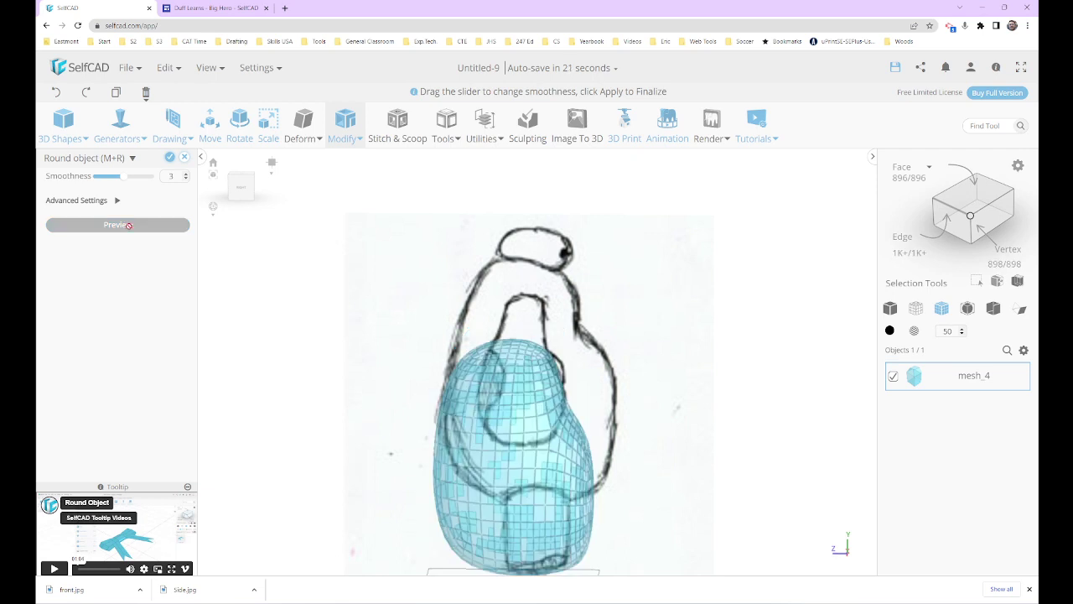
drag(123, 177, 95, 176)
click(105, 225)
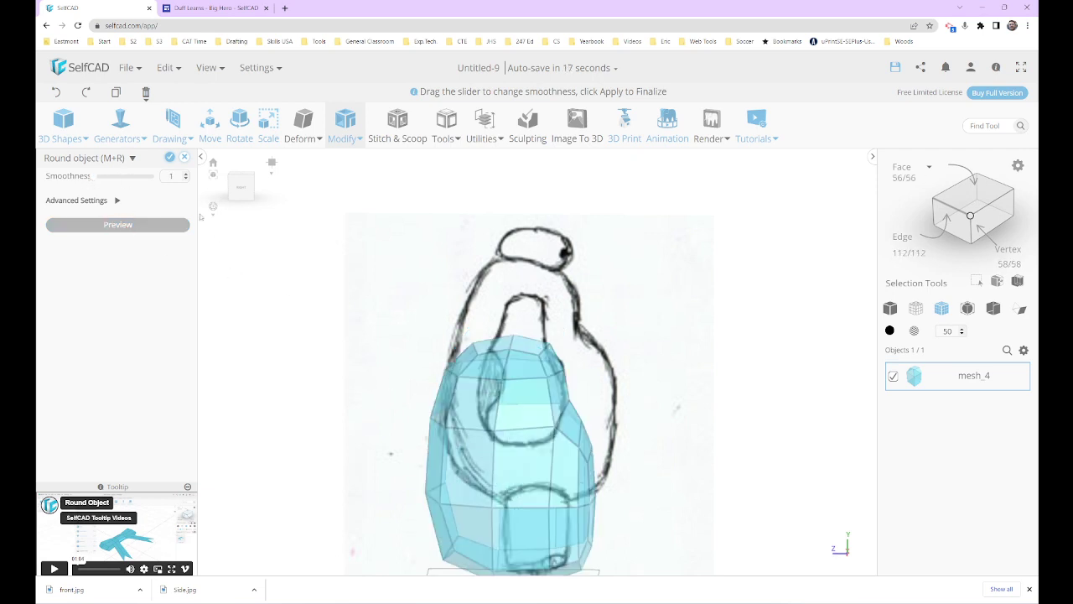
drag(104, 178, 121, 176)
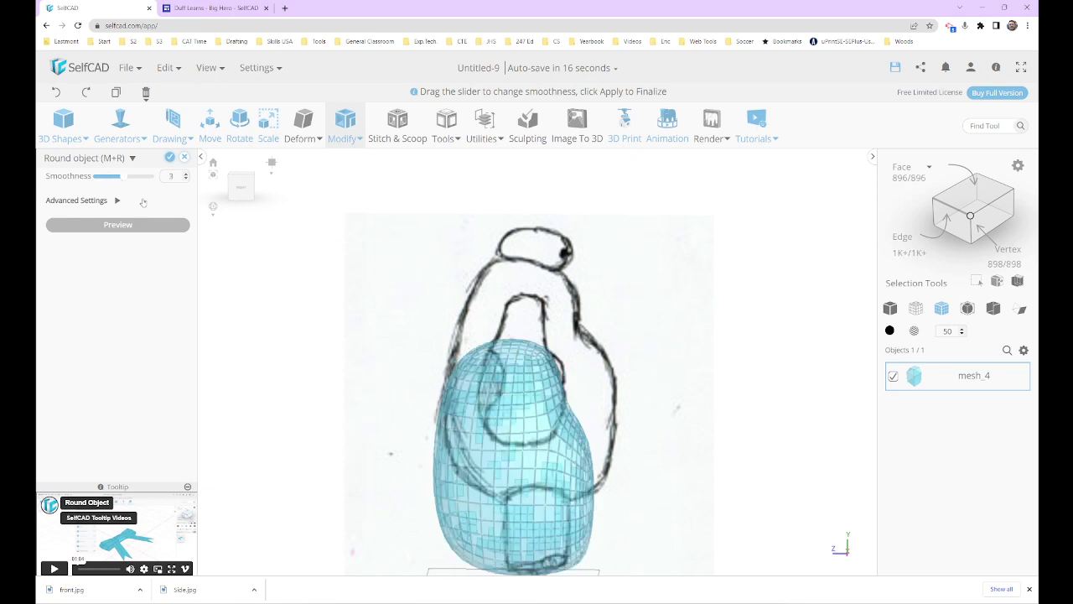
- Check the rounded preview's fit against the side and front sketches, and discard the rounding
click(240, 184)
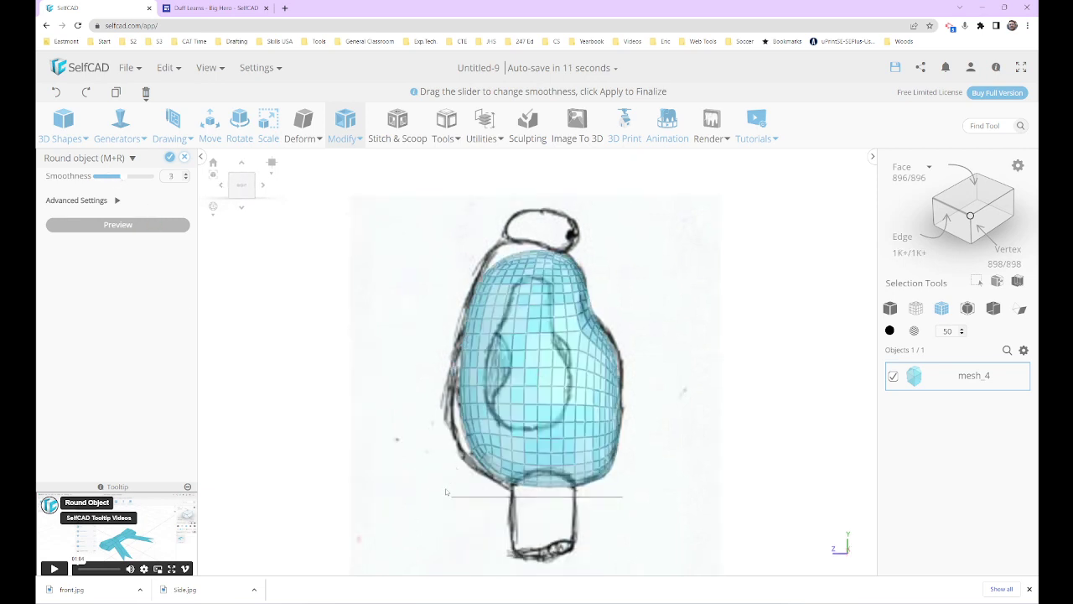
right_drag(426, 442, 654, 420)
click(247, 197)
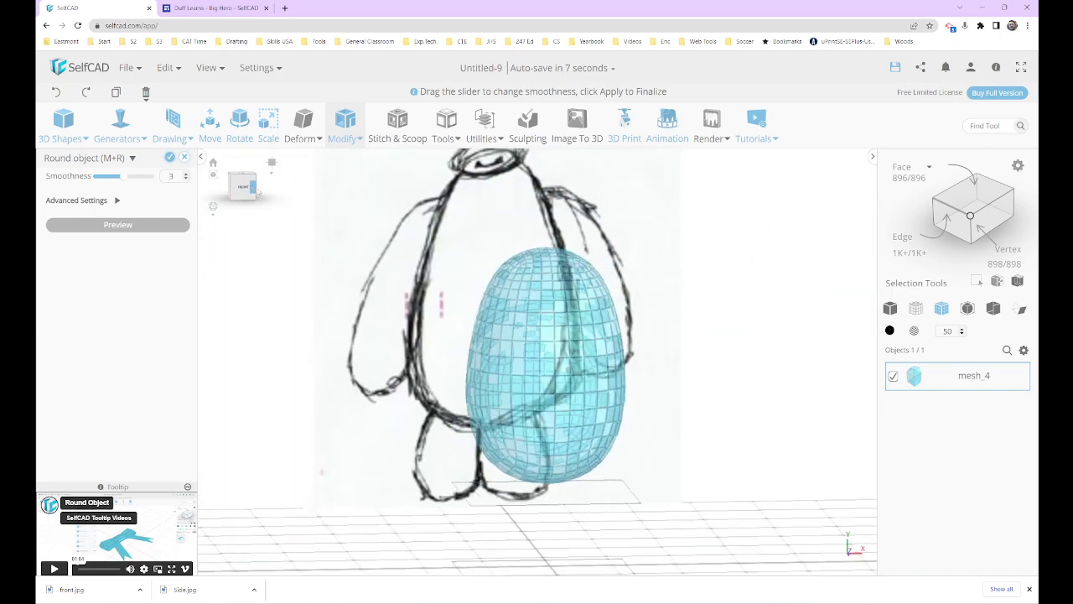
click(241, 183)
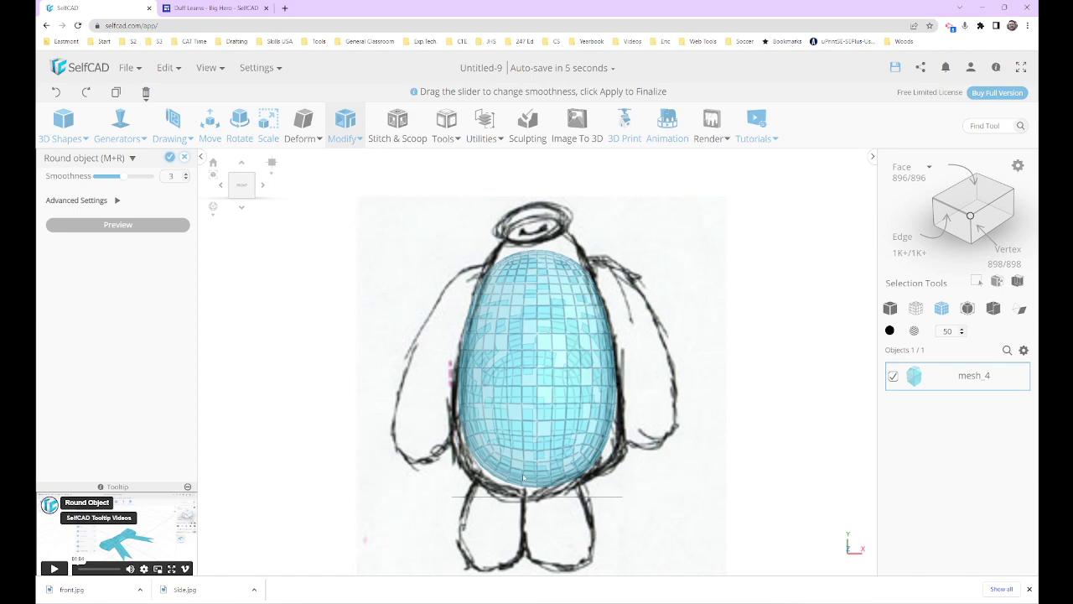
click(261, 184)
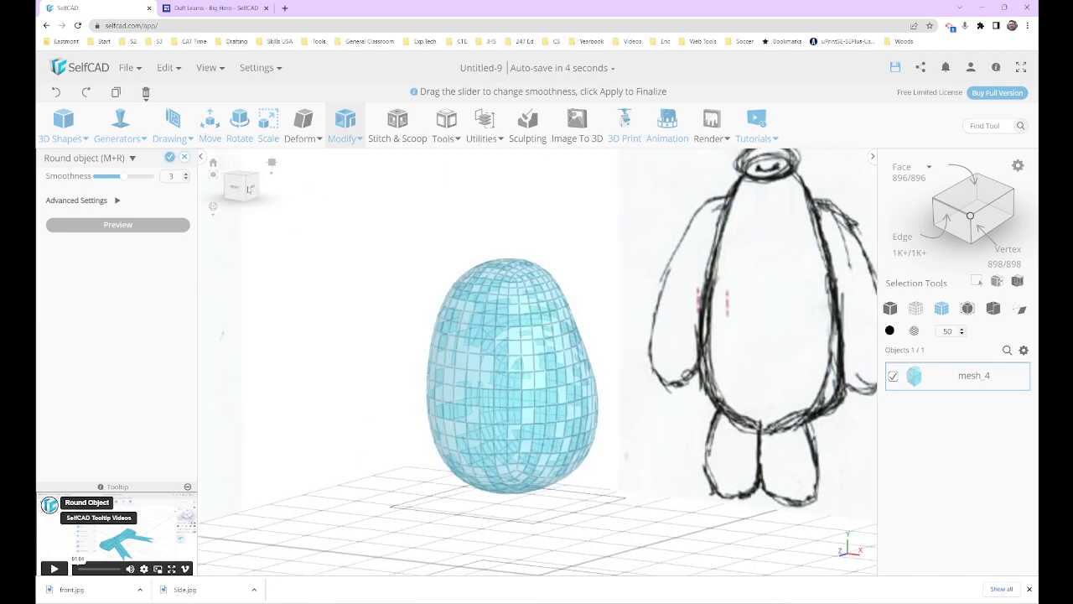
click(185, 157)
- Move the torso's bottom back edge down and outward to Y 61, Z 112, against the side sketch
click(530, 338)
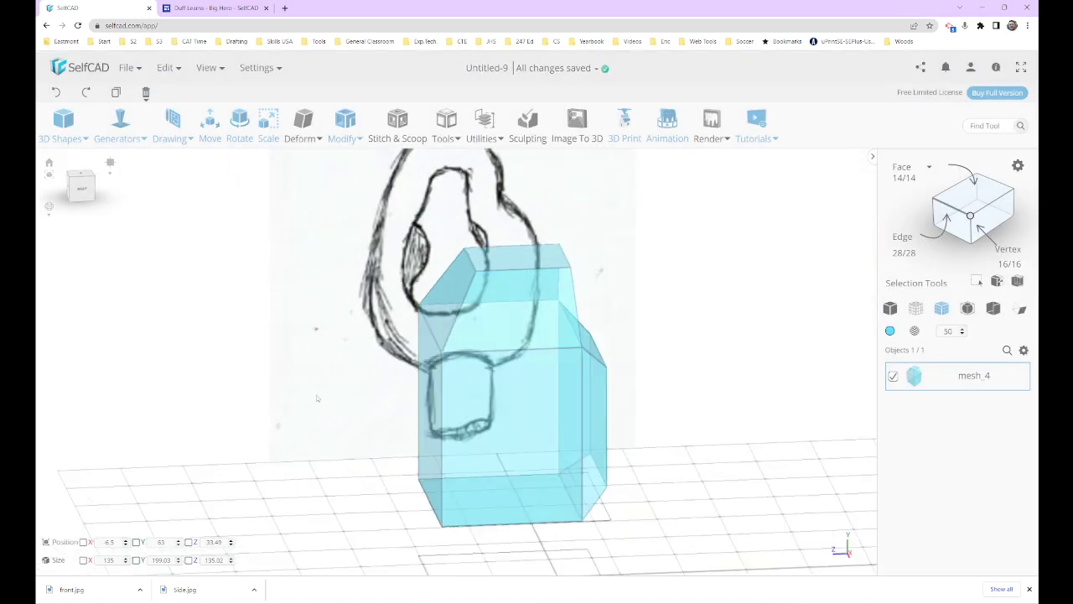
right_drag(317, 396, 369, 368)
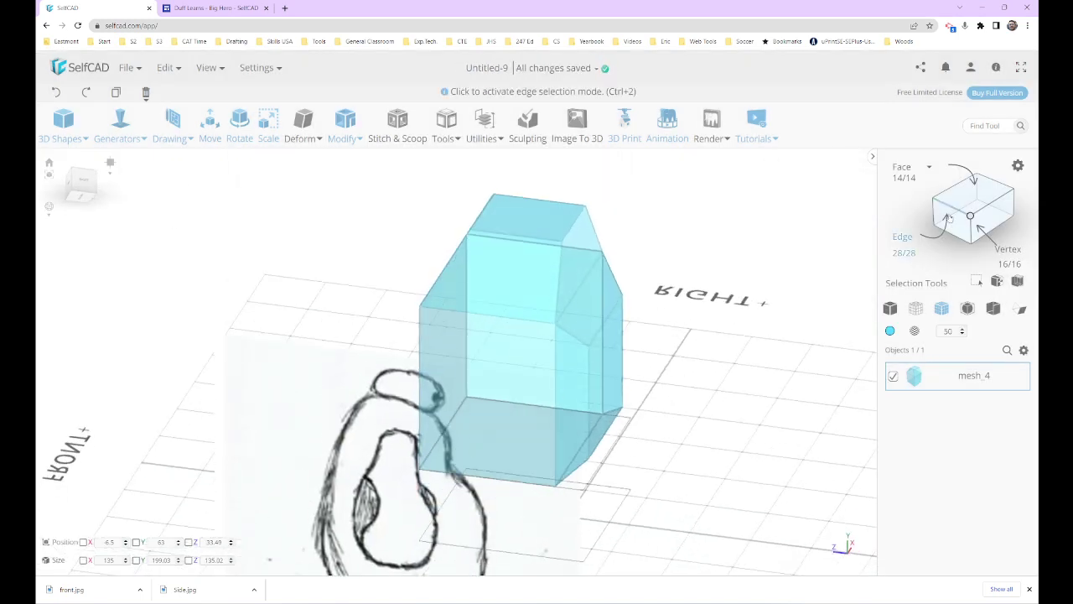
click(902, 237)
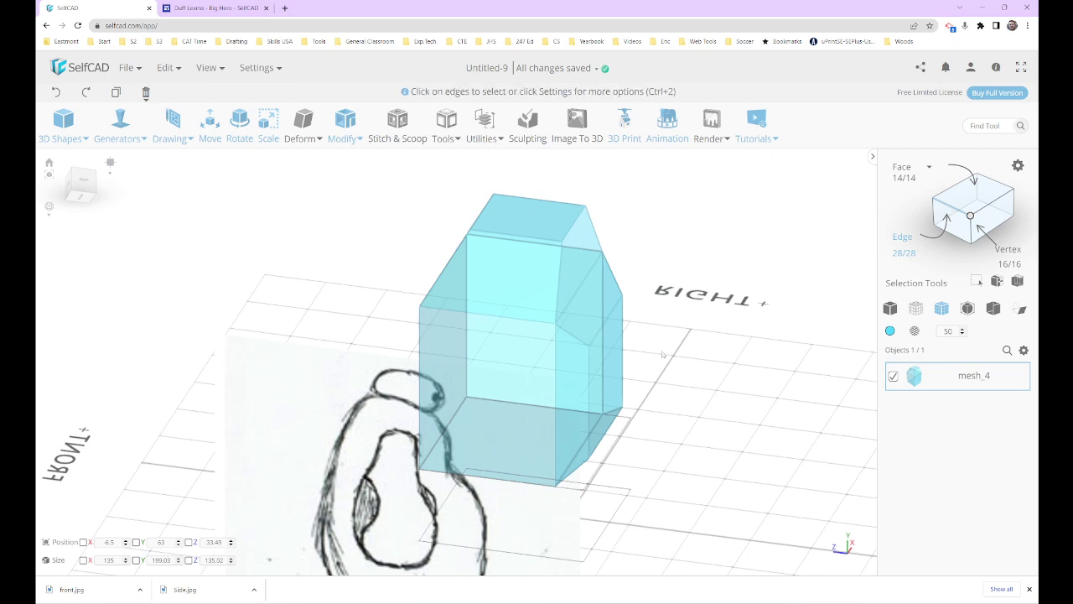
click(461, 406)
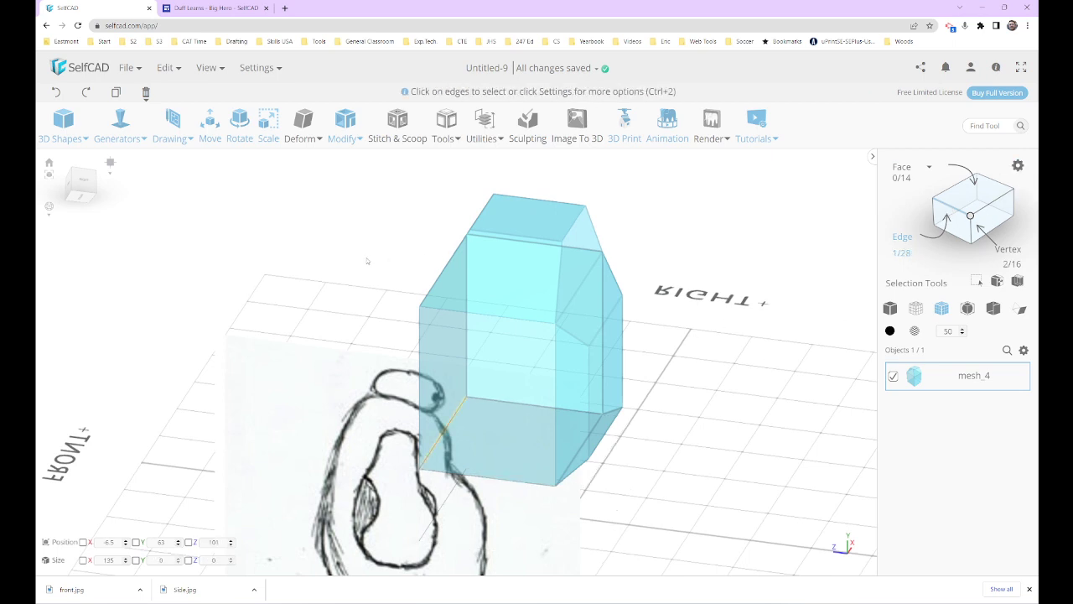
right_drag(367, 261, 339, 281)
click(81, 183)
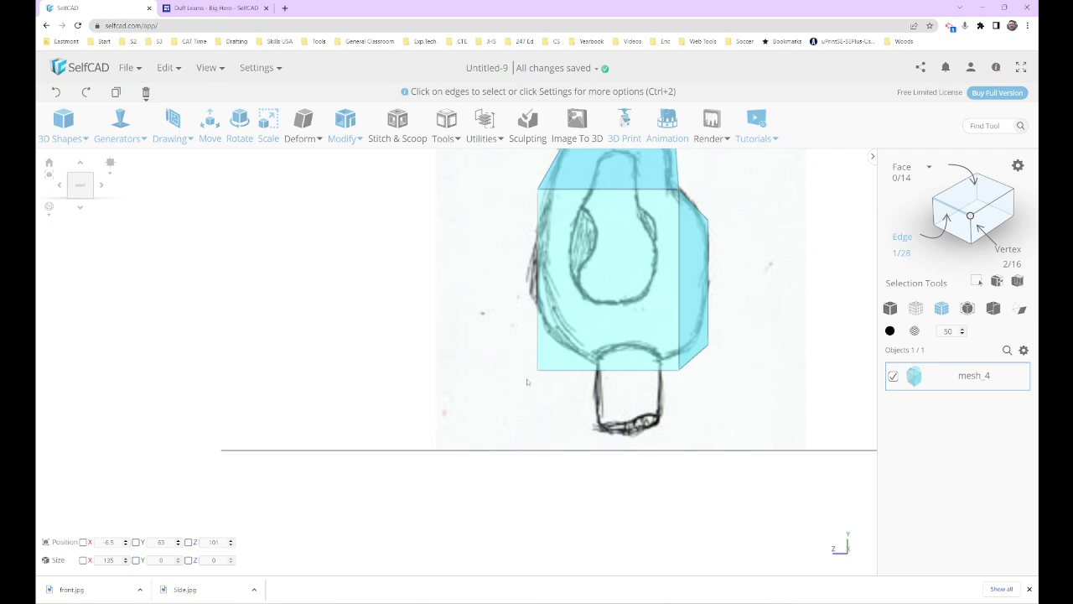
key(m)
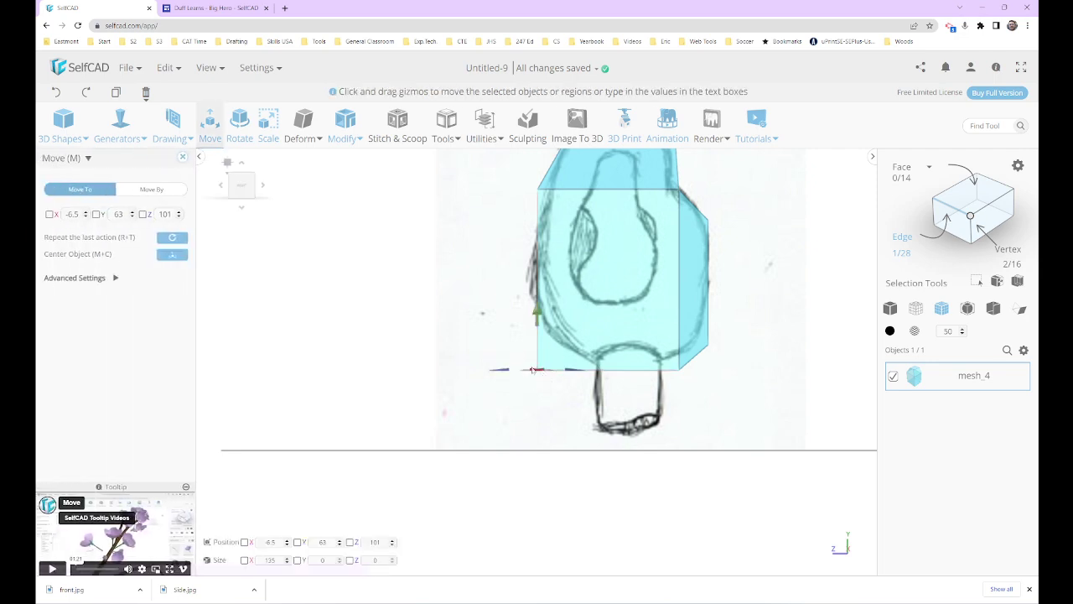
drag(537, 316, 537, 319)
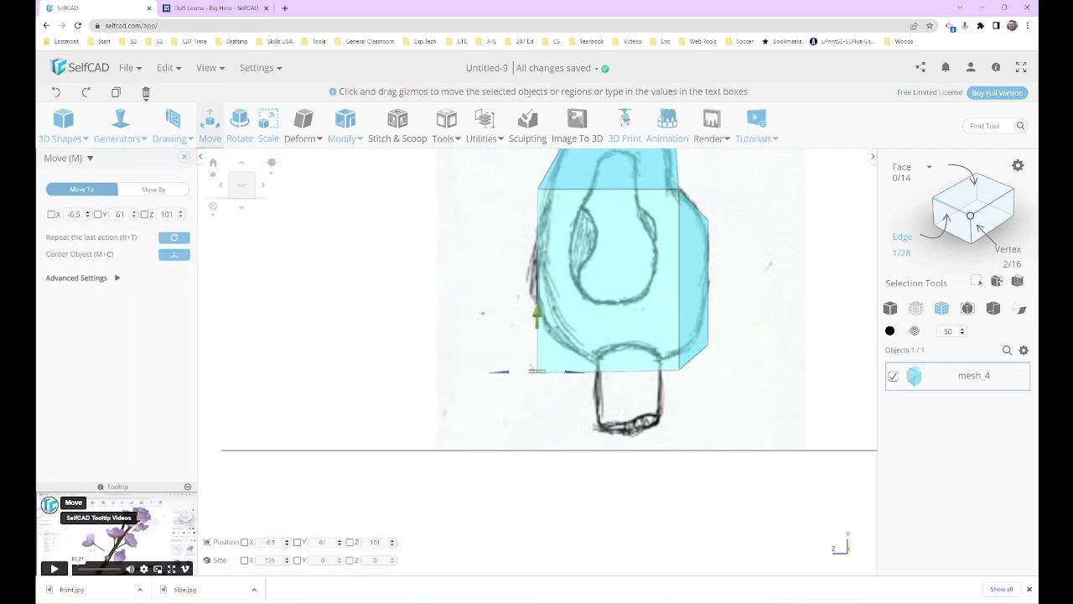
drag(502, 374, 487, 374)
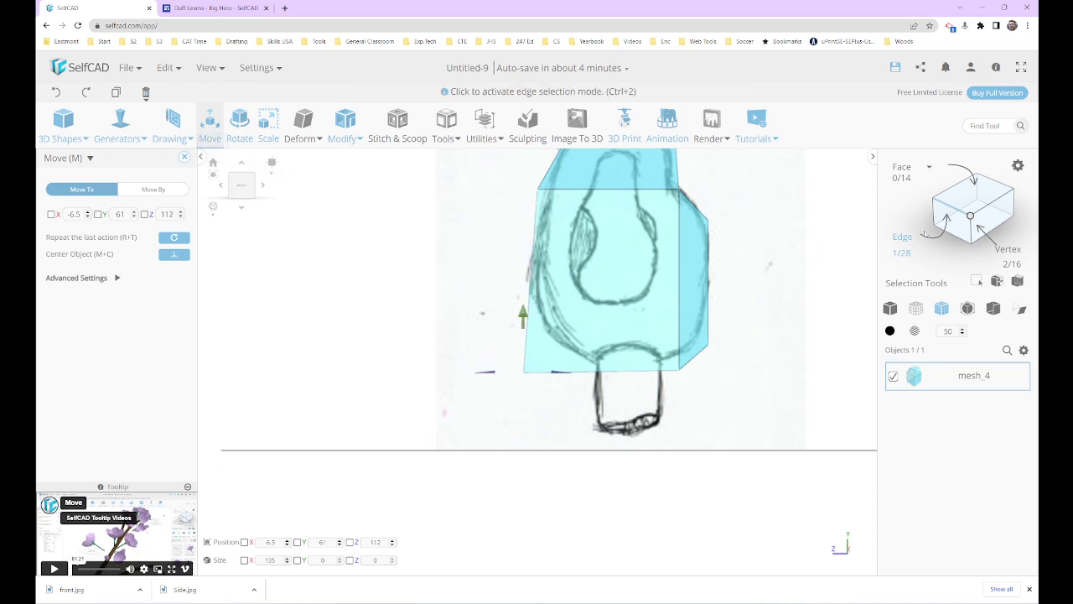
- Preview Round Object on the whole torso at smoothness 3 to check its fit with the side sketch, and discard the rounding
click(904, 244)
click(353, 121)
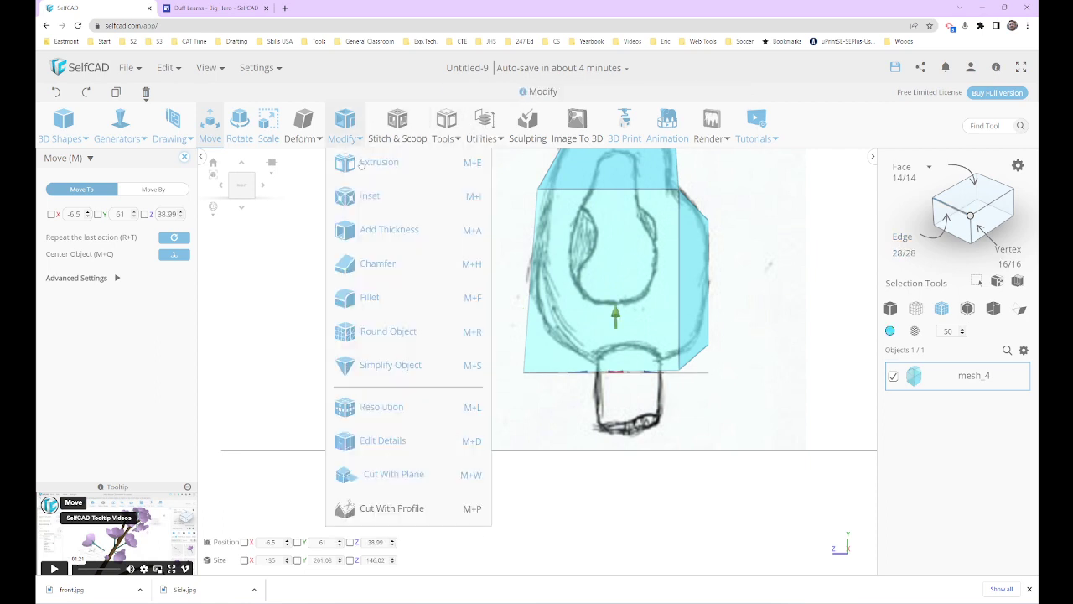
click(400, 329)
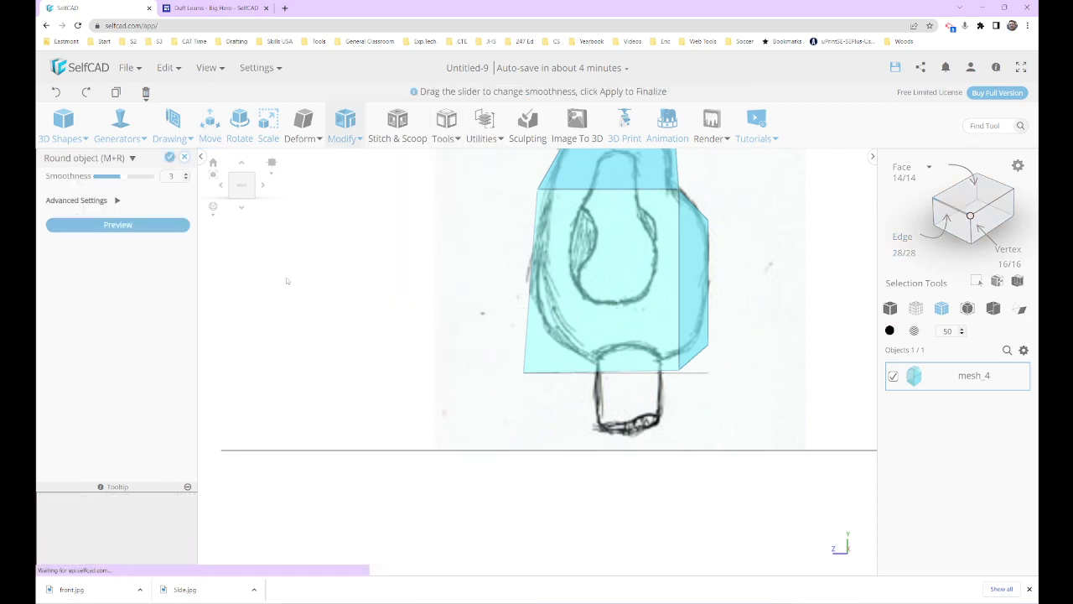
click(149, 224)
scroll(373, 311, down, 3)
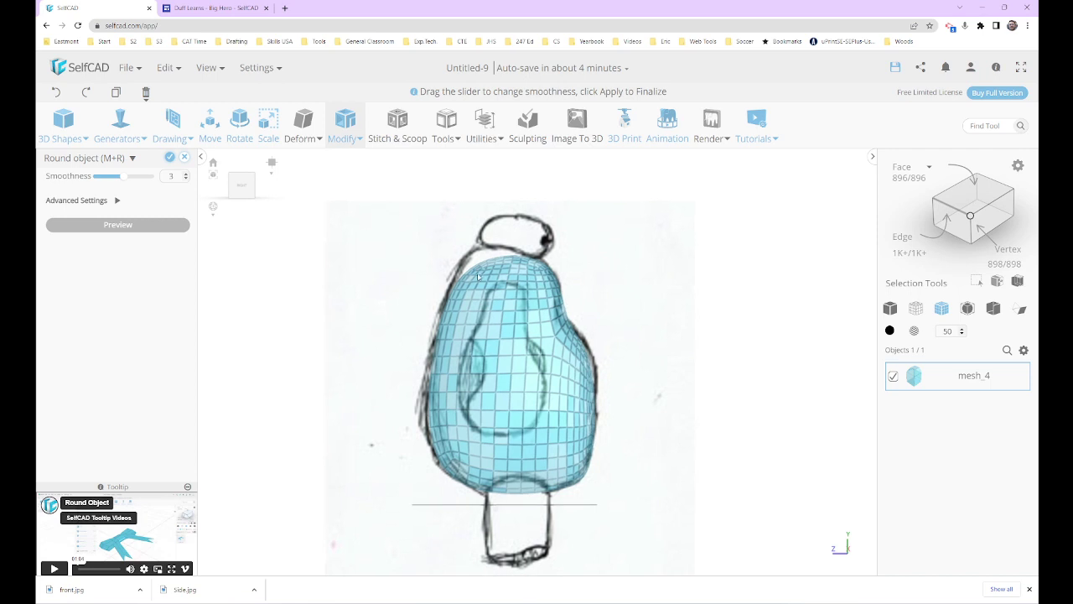
drag(636, 282, 269, 201)
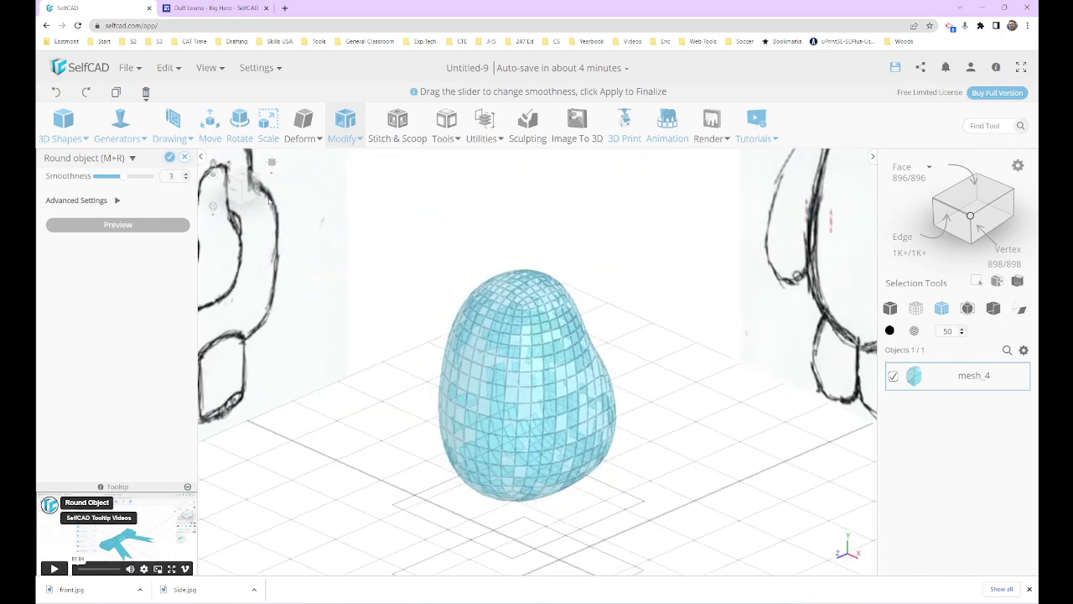
click(185, 158)
click(581, 341)
click(185, 157)
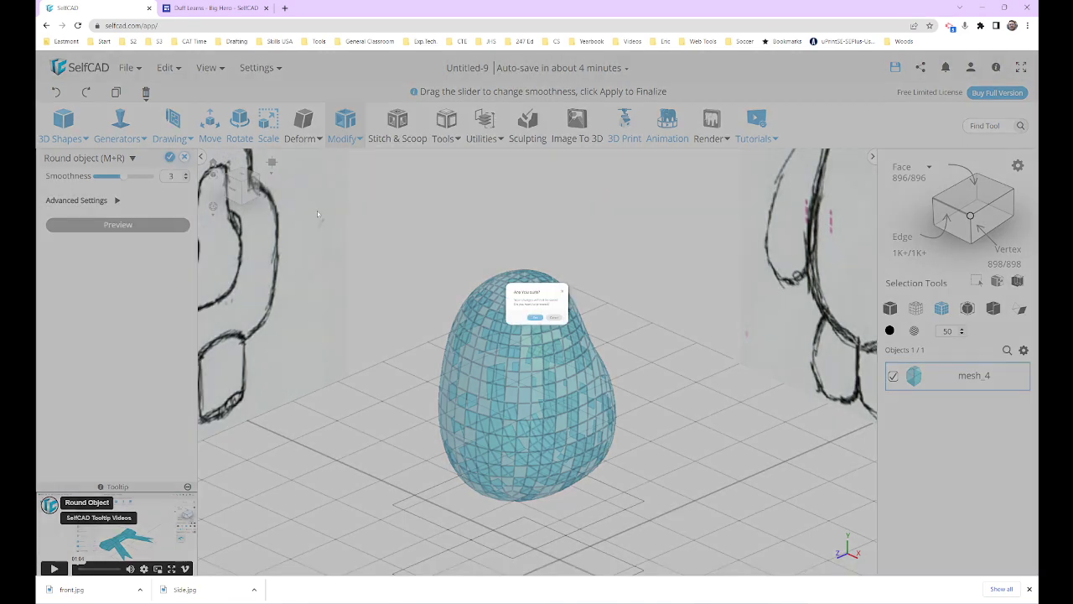
click(528, 341)
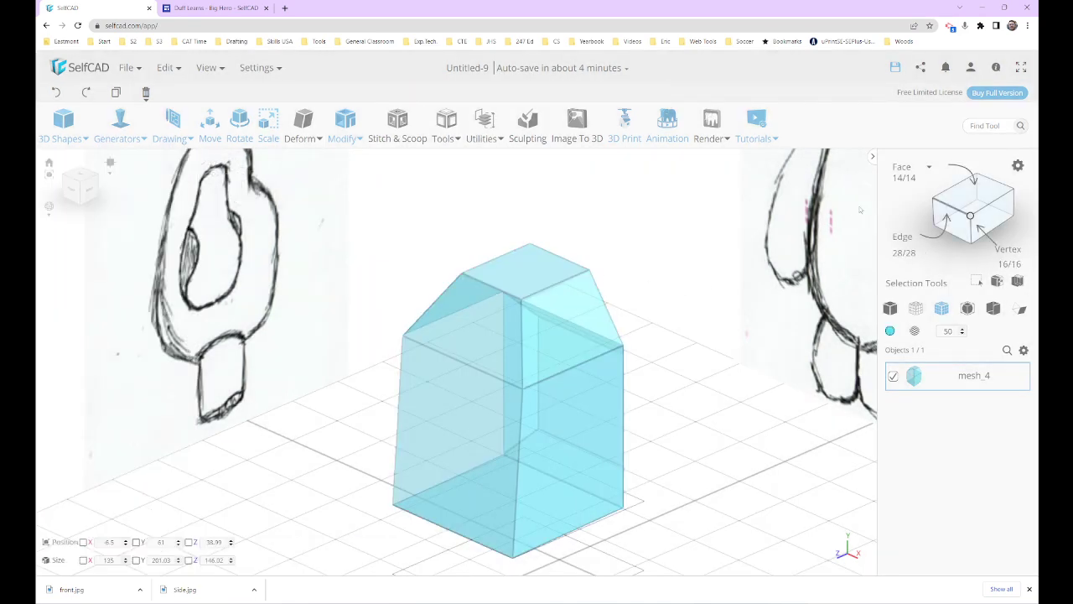
- Move the torso's top back edge slightly up and outward to follow the neck area of the side sketch
click(945, 208)
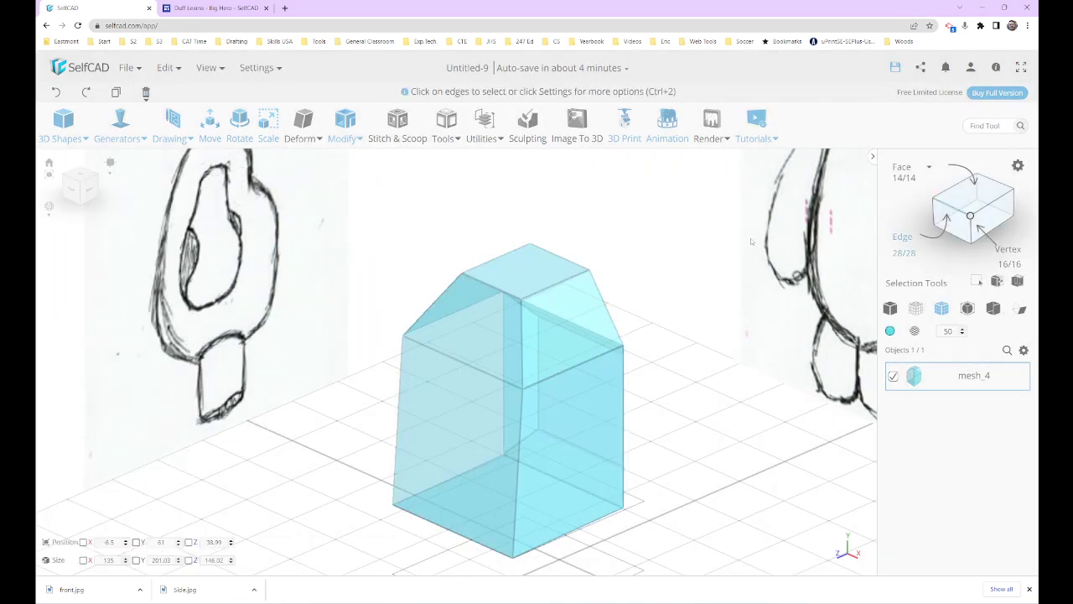
click(498, 290)
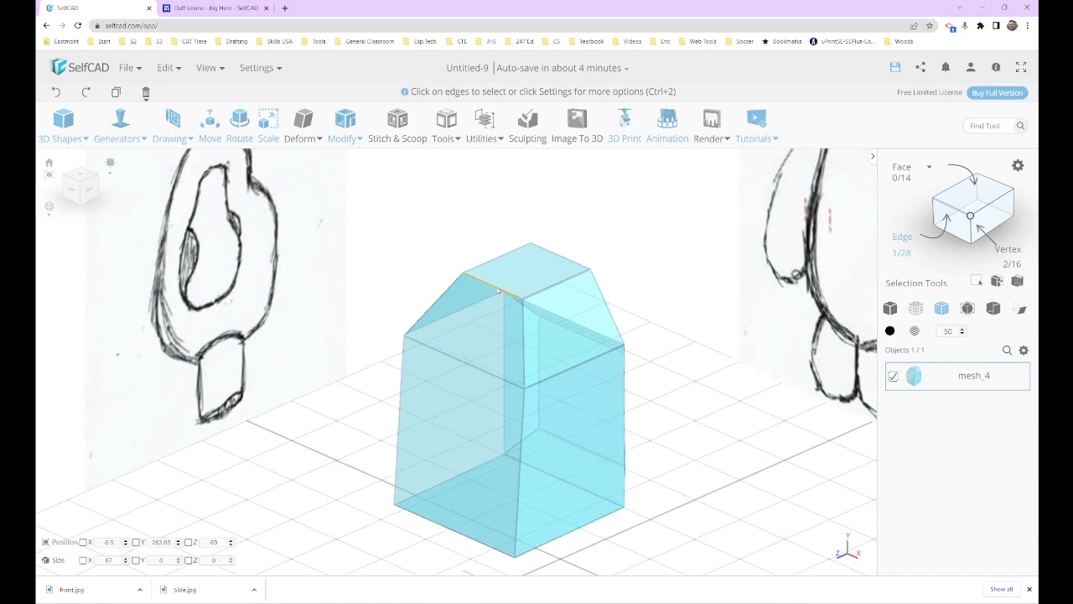
click(80, 187)
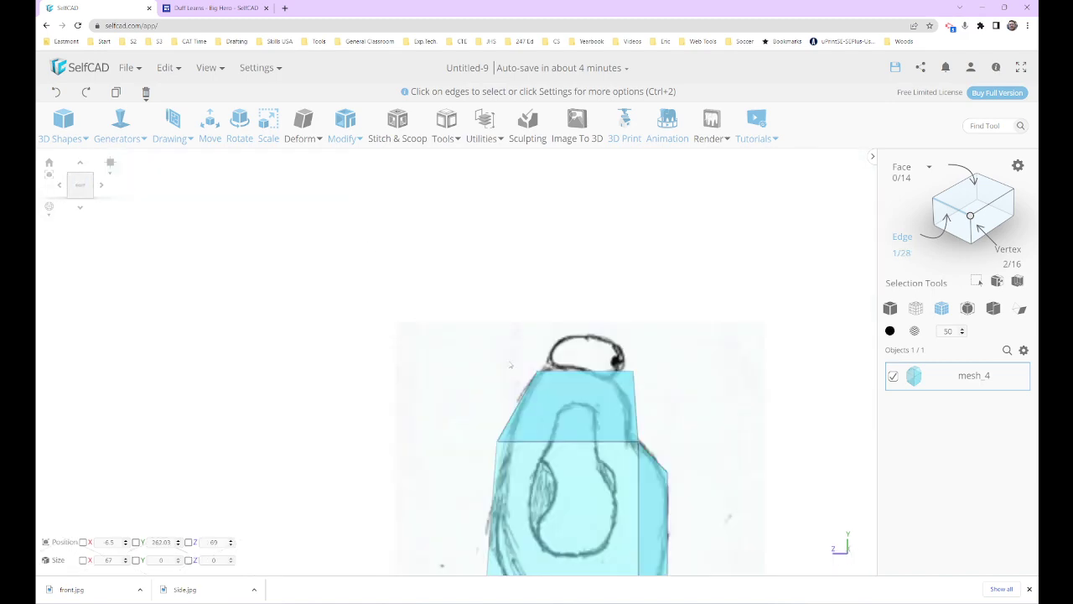
key(m)
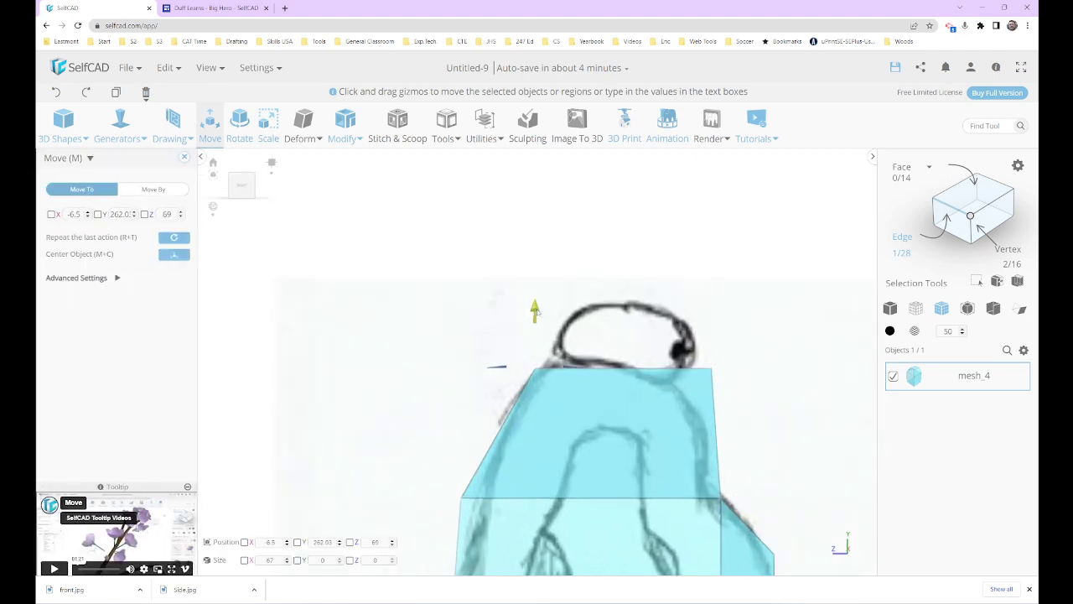
drag(537, 309, 537, 308)
drag(498, 366, 480, 366)
- Lower the torso's top front edge to about Y 257 so the top slopes like the side sketch
right_drag(828, 348, 767, 353)
right_drag(563, 256, 570, 253)
click(625, 317)
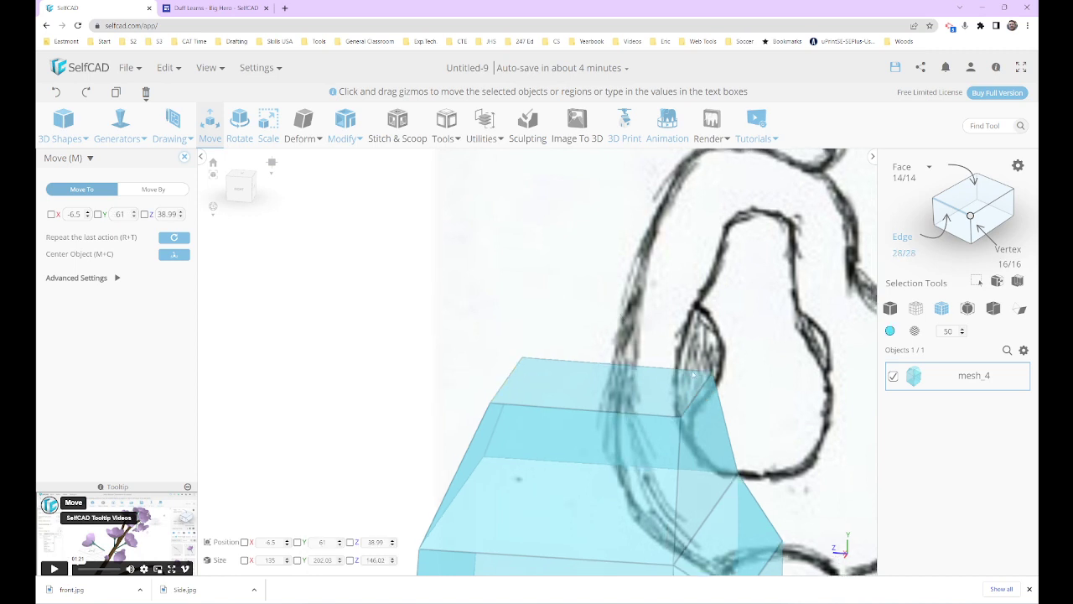
click(707, 388)
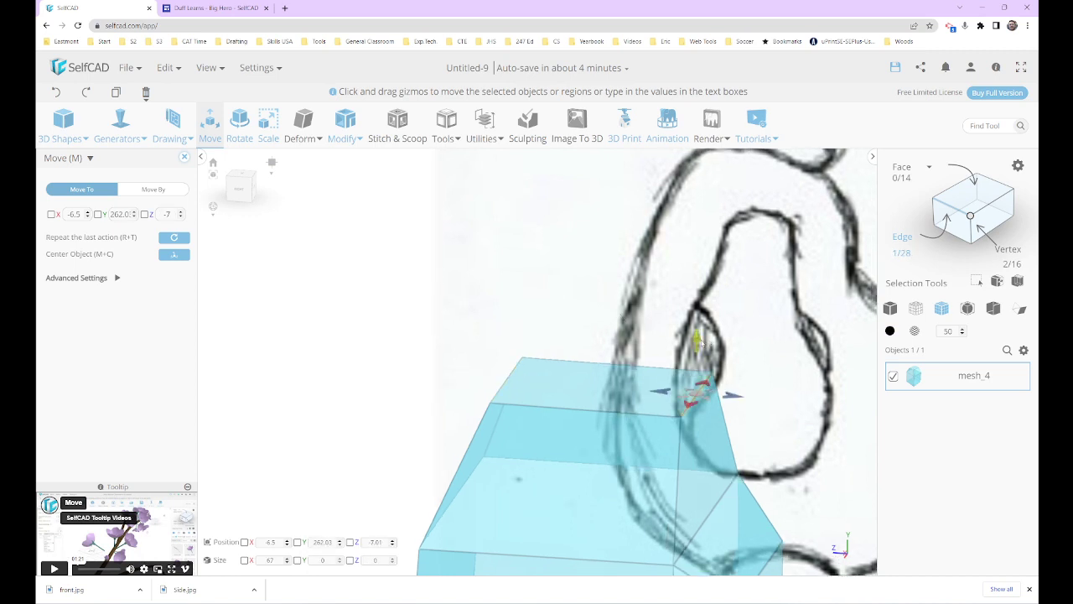
drag(696, 339, 697, 350)
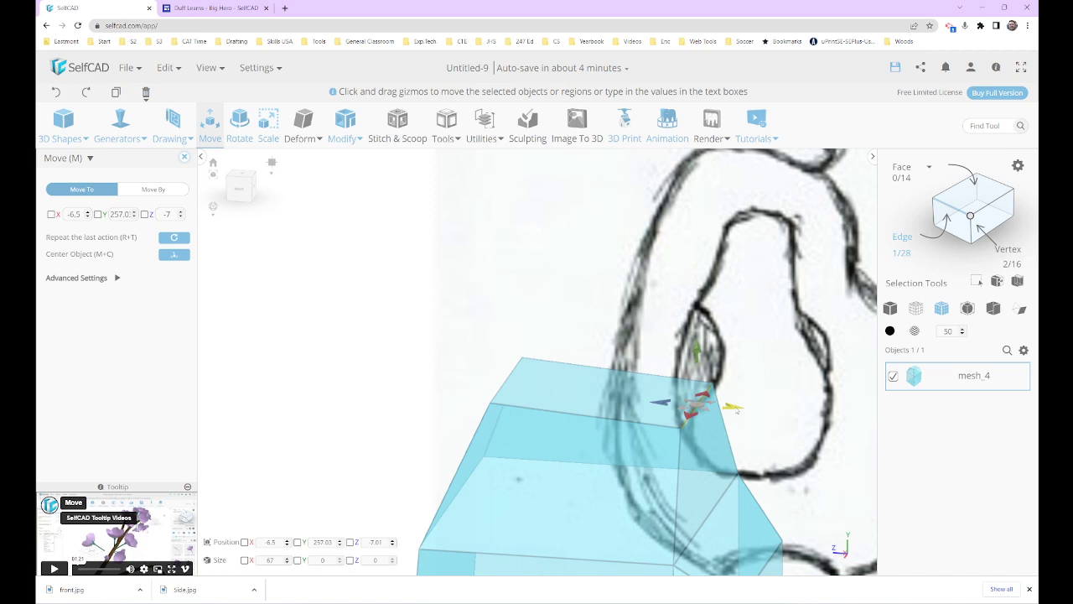
mouse_move(488, 304)
right_down()
mouse_move(513, 311)
mouse_move(548, 286)
mouse_move(553, 298)
right_up()
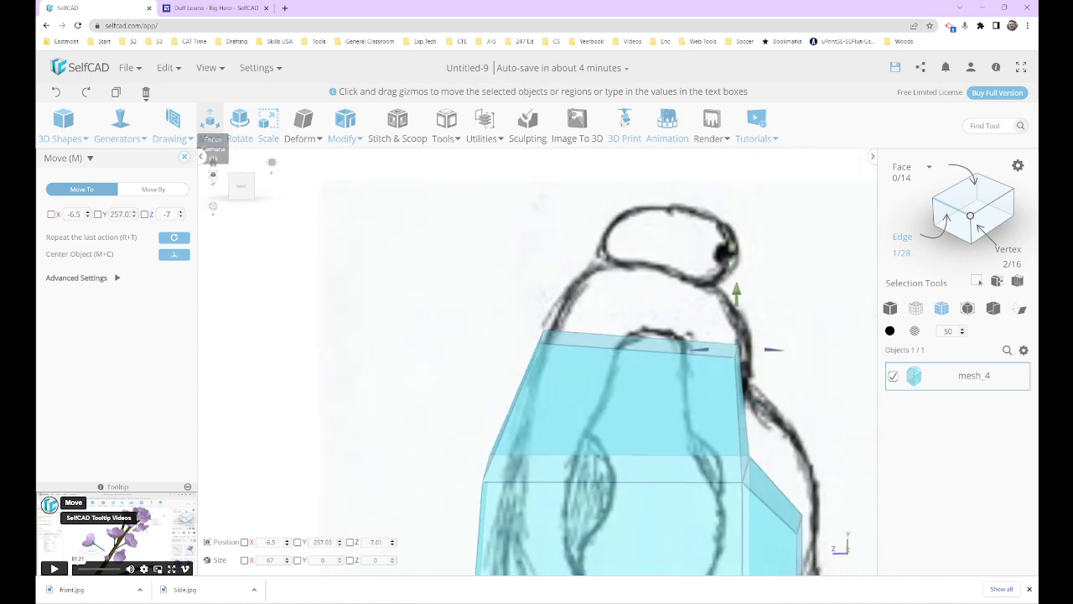
click(184, 158)
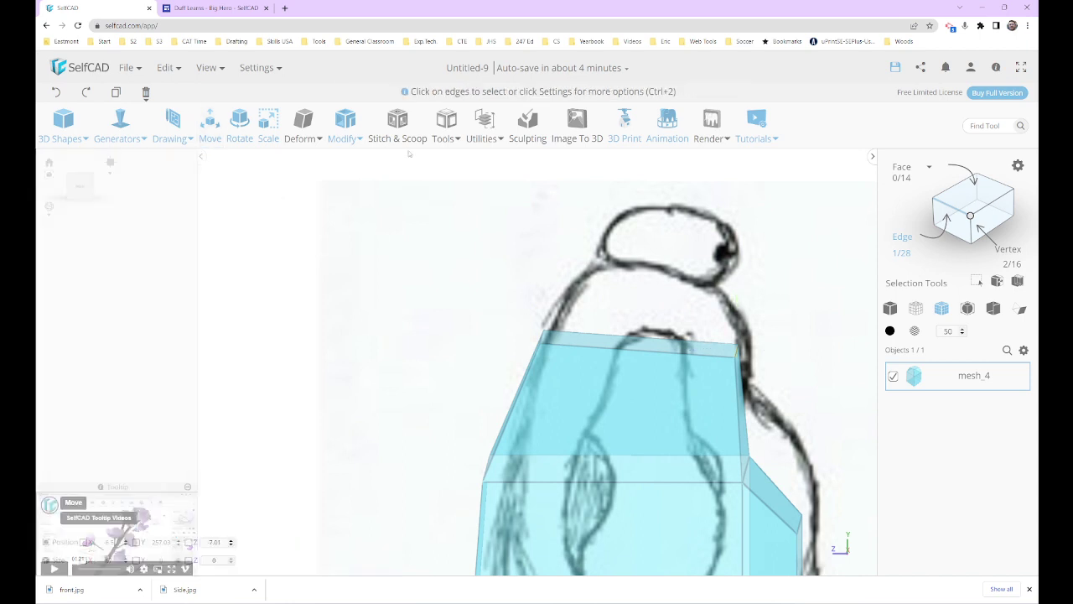
- Preview Round Object on the whole torso at smoothness 3 and check the rounded form against the side and front sketches
key(ctrl+a)
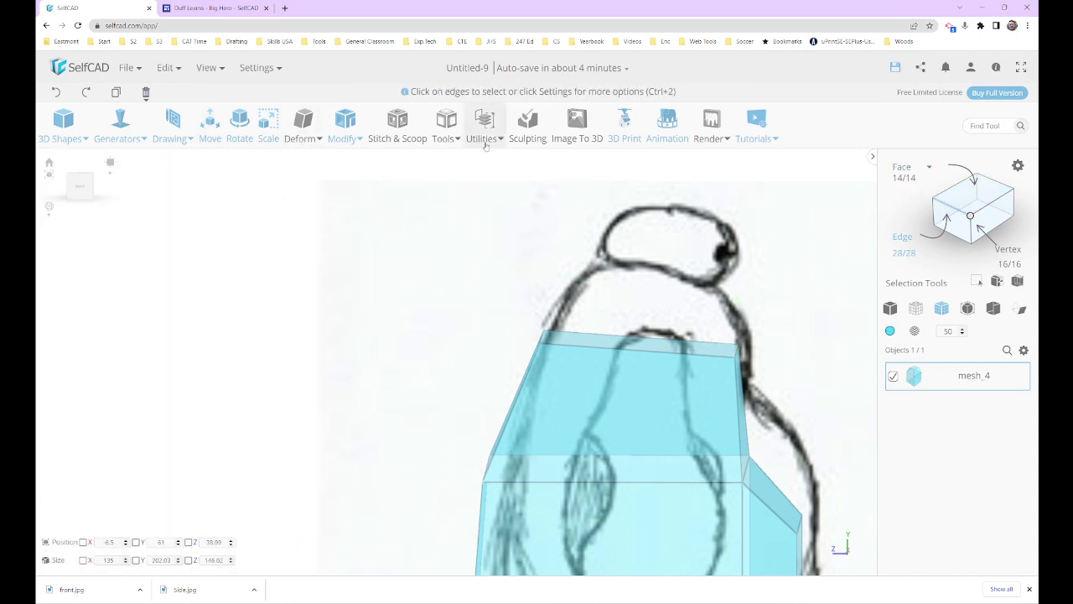
click(346, 123)
click(403, 331)
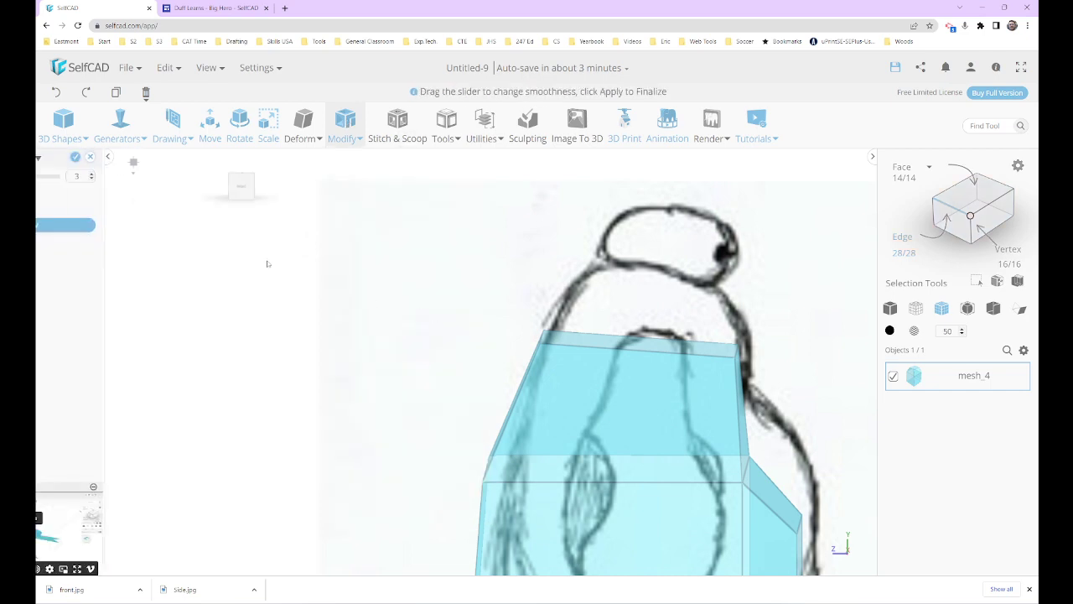
click(117, 225)
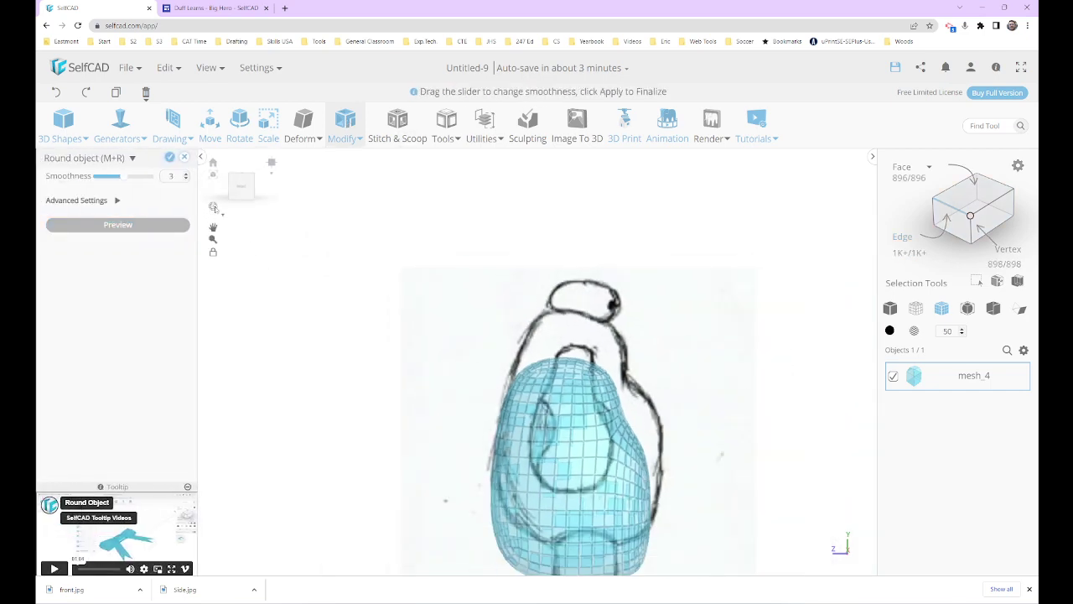
click(242, 187)
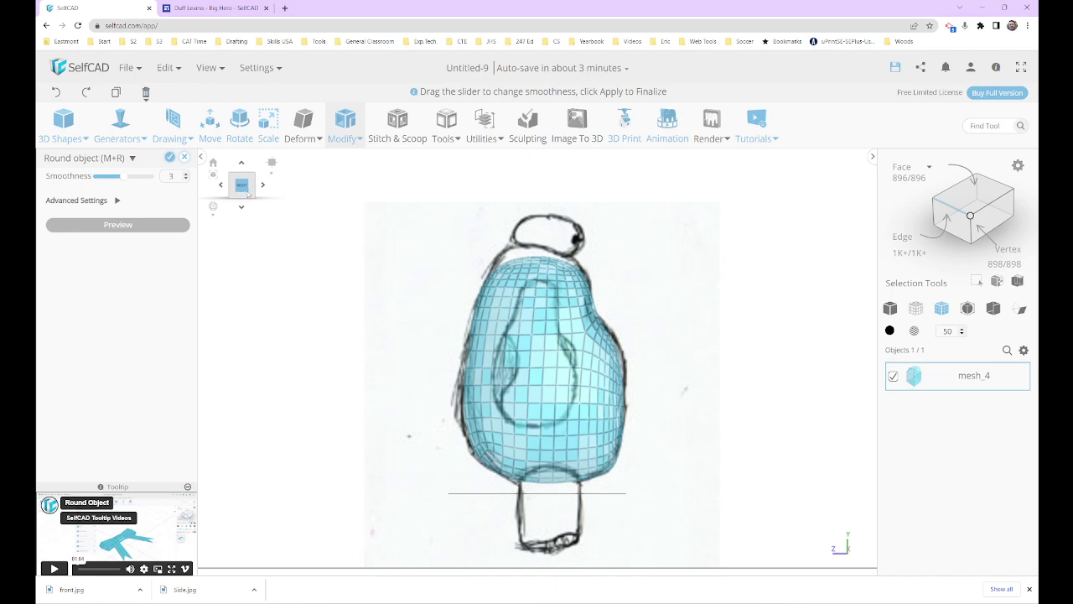
click(240, 190)
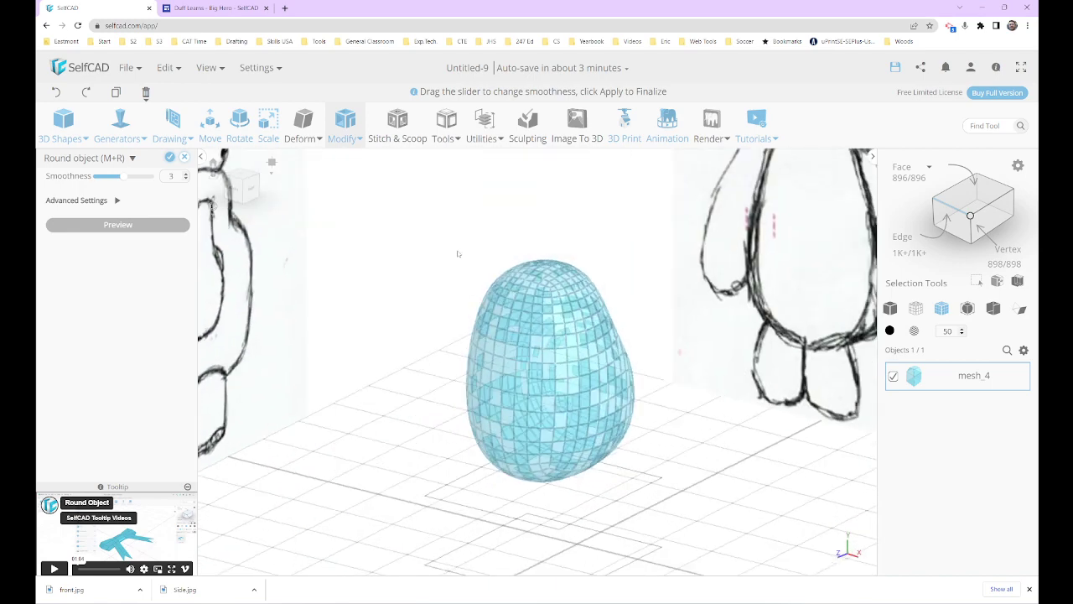
click(236, 190)
right_drag(333, 220, 275, 209)
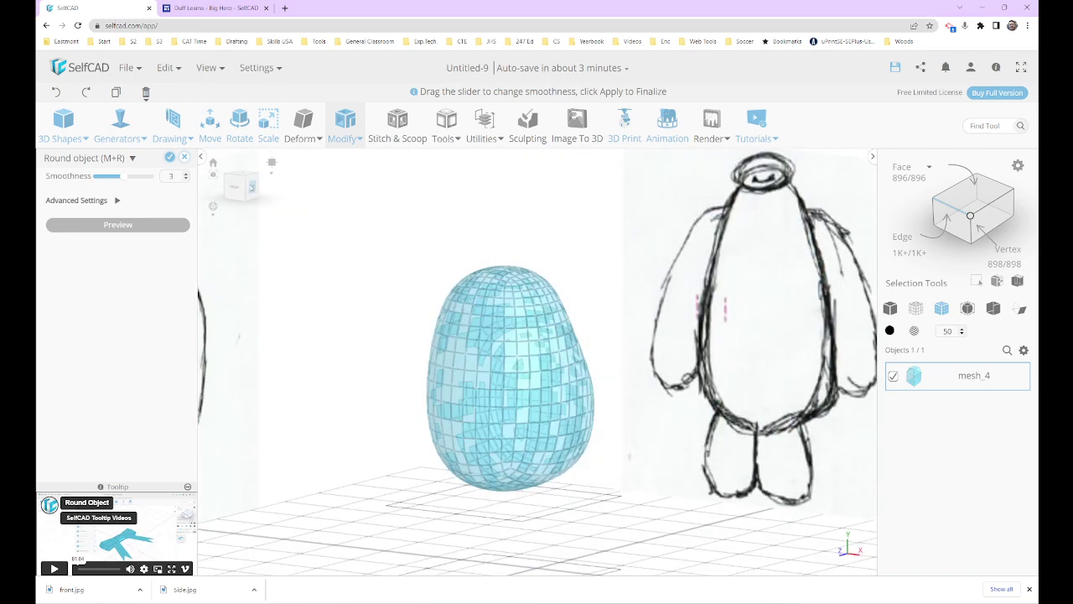
click(247, 185)
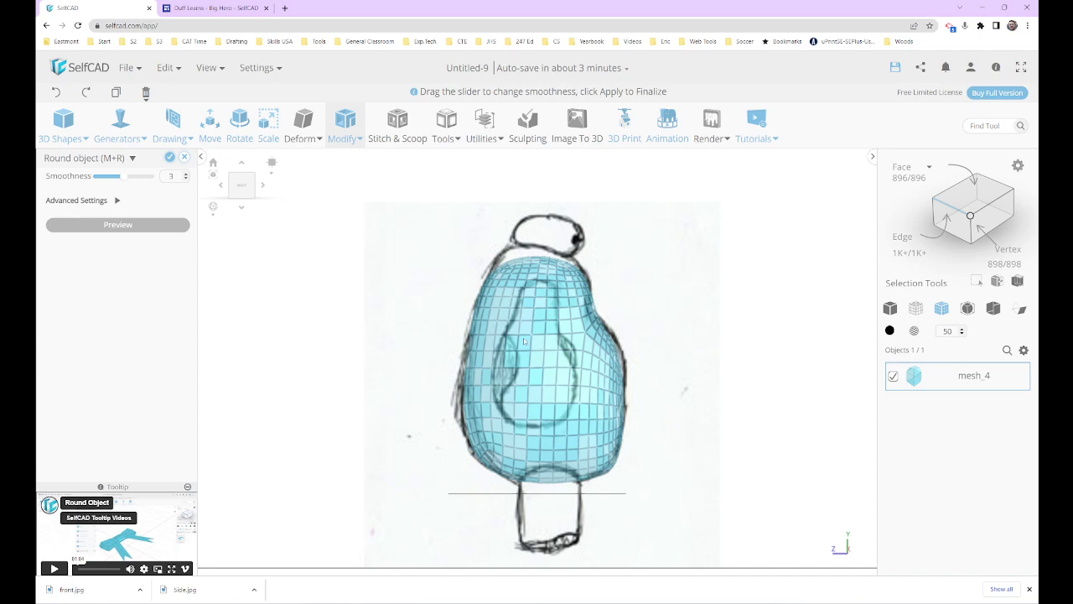
right_drag(708, 349, 523, 343)
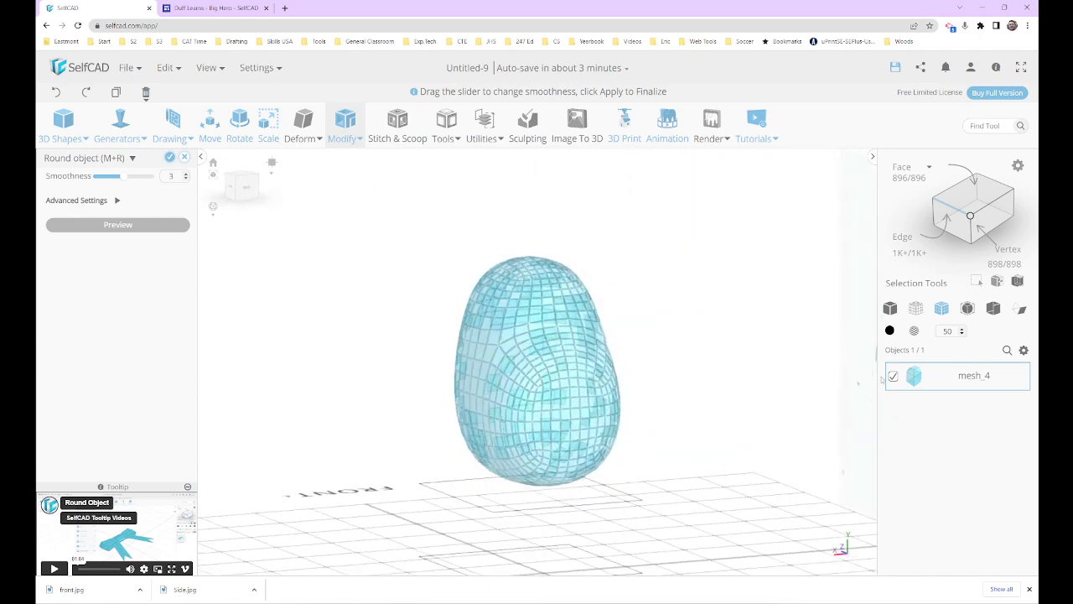
- Rename the torso object as Body
double_click(972, 378)
text(Body)
key(Return)
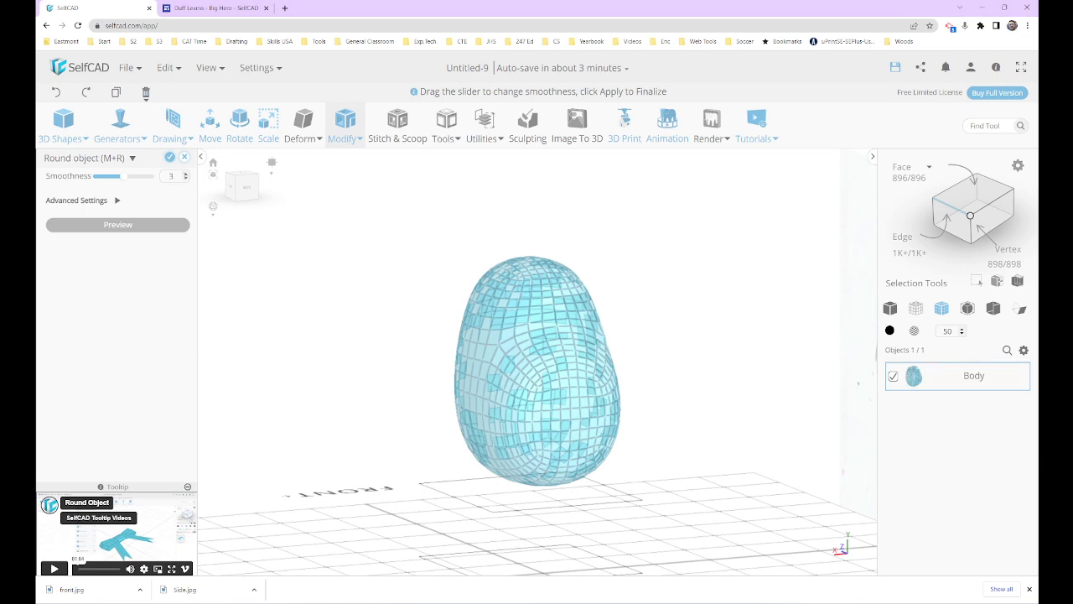